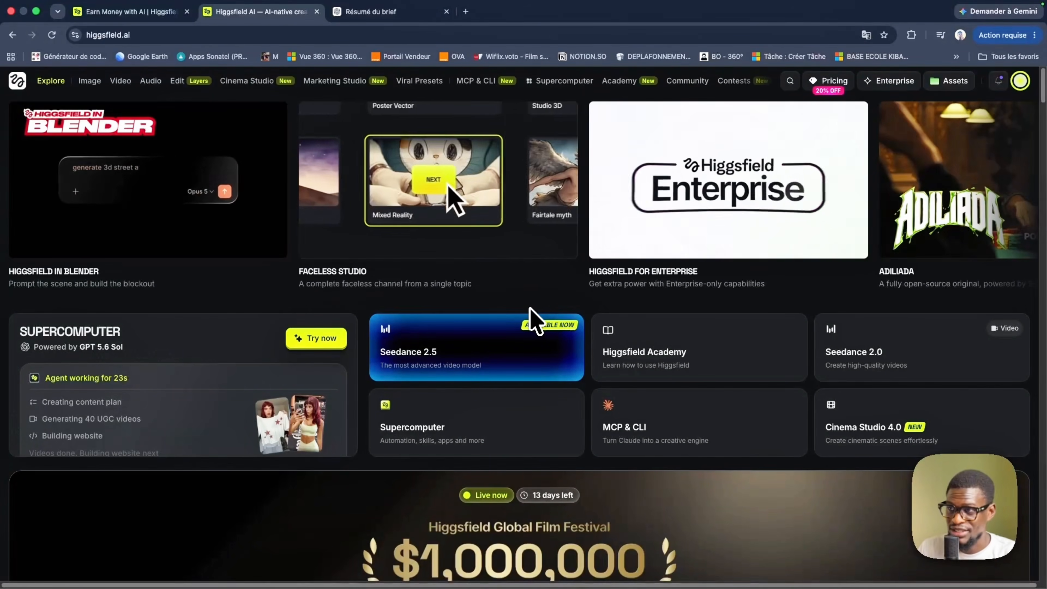
Search the site for "inf" and open the AI Influencer product.
mouse_move(121, 84)
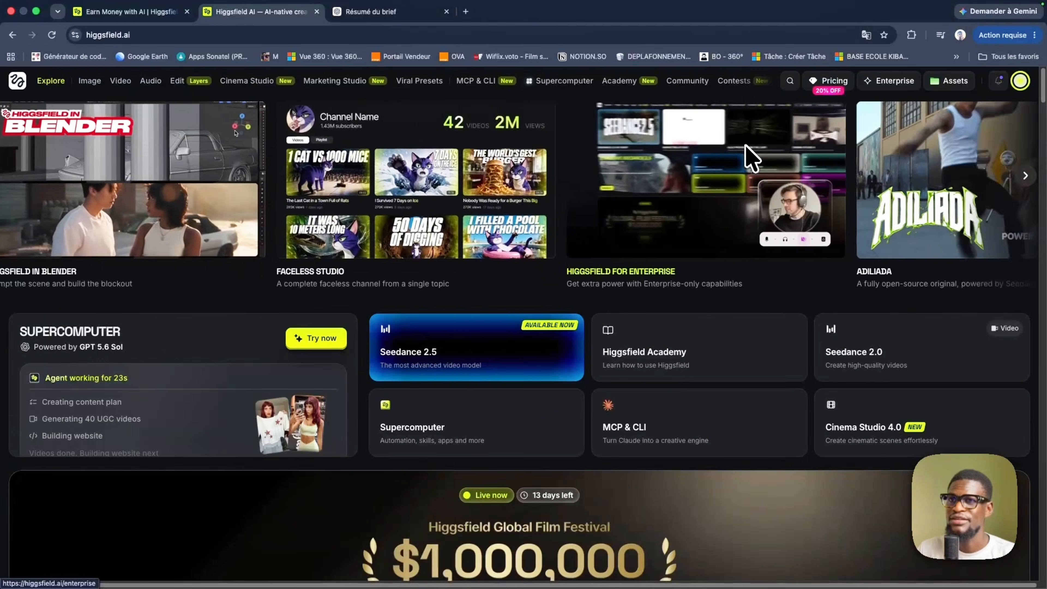
scroll(749, 159, right, 10)
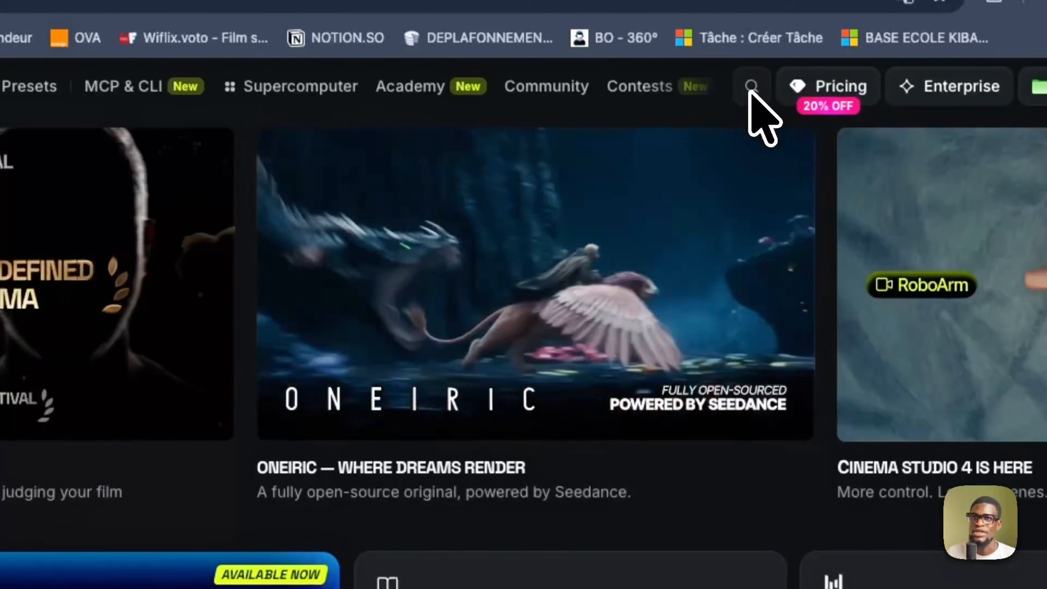
click(750, 87)
text(inf)
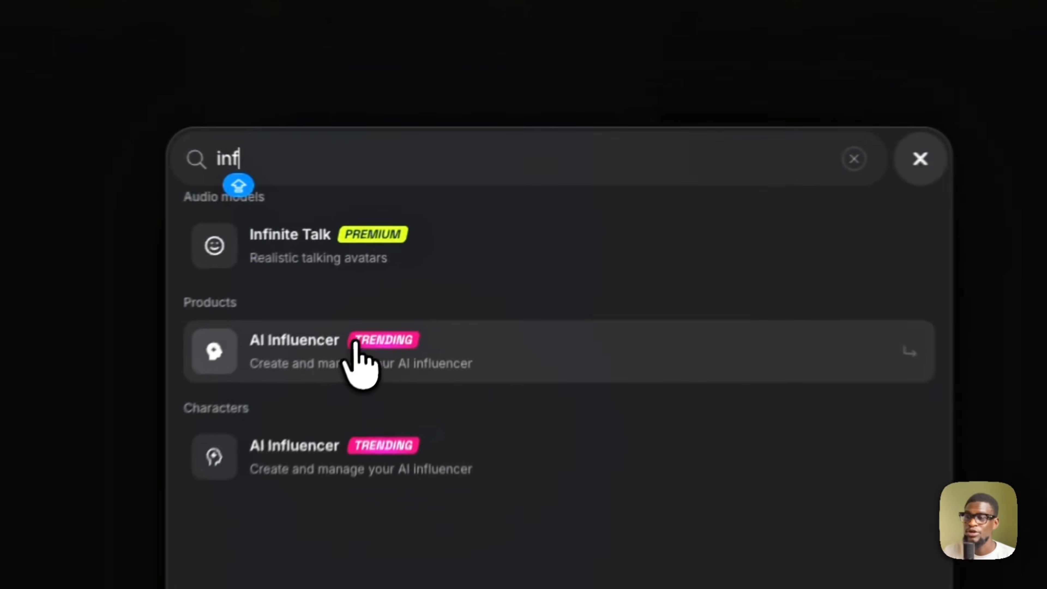
click(349, 359)
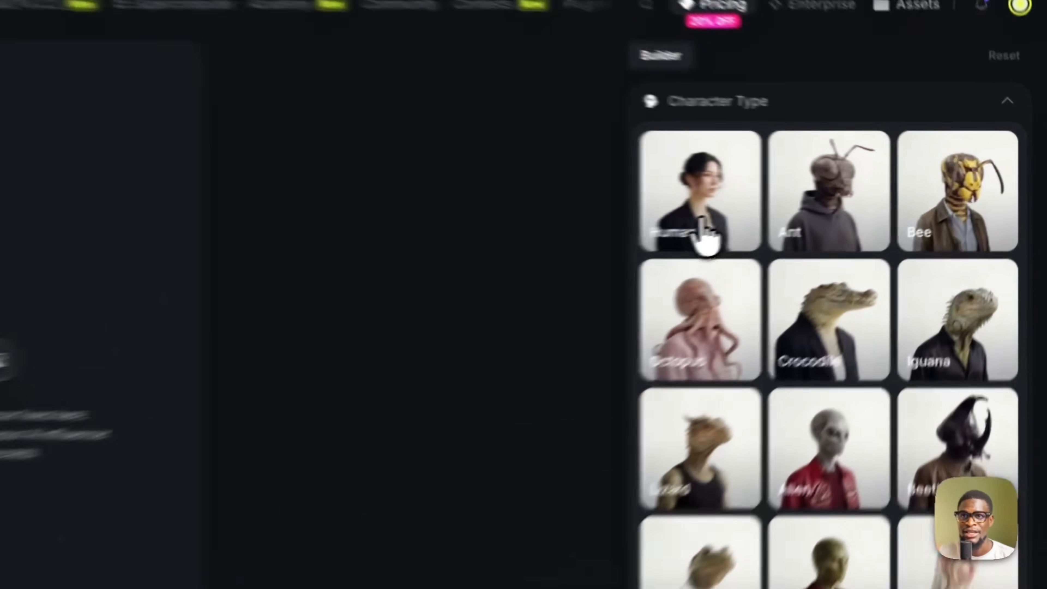
Set the new influencer's character type to Human and the gender to Female.
click(852, 208)
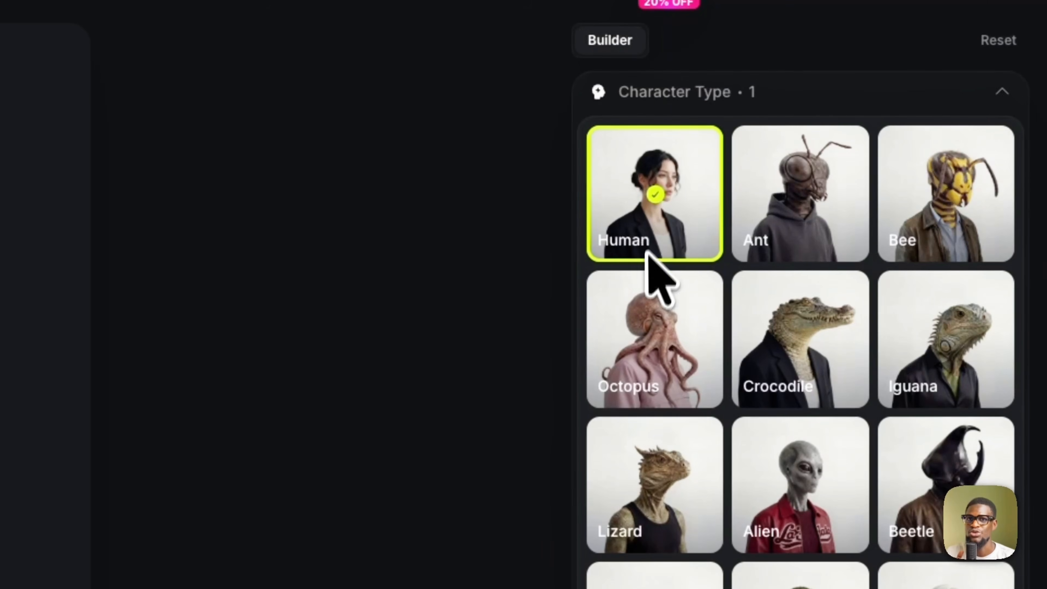
scroll(670, 369, down, 5)
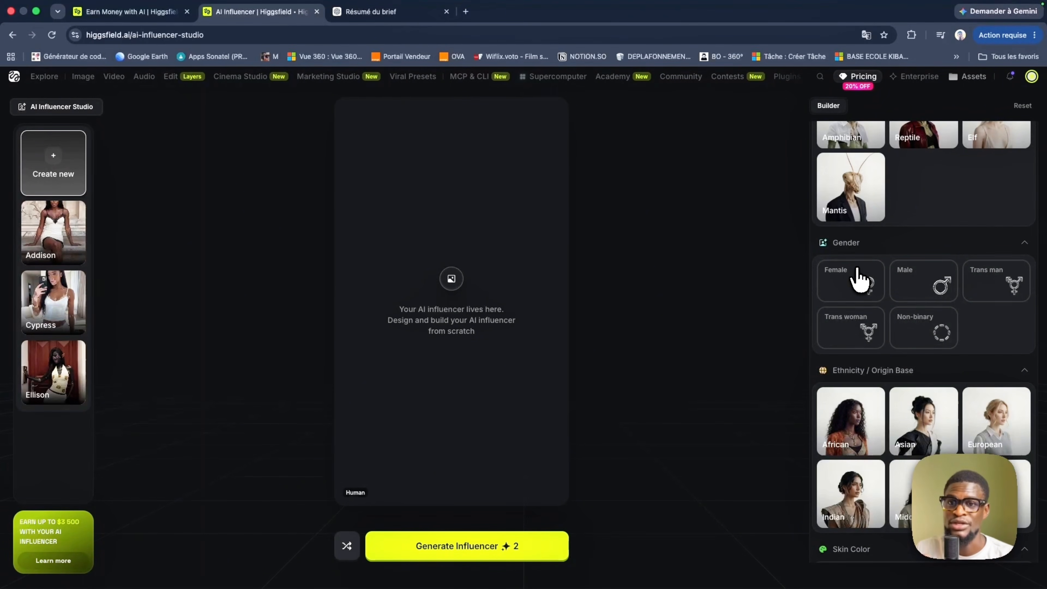
click(850, 289)
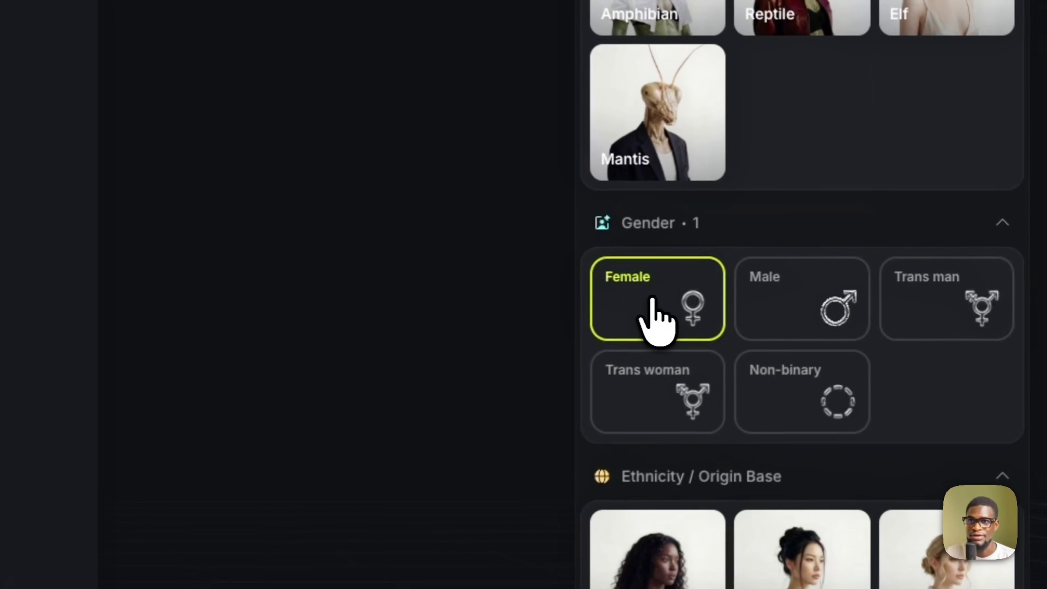
Set the influencer's ethnicity to African and choose the very dark brown skin color swatch.
scroll(850, 291, down, 1)
scroll(651, 305, down, 3)
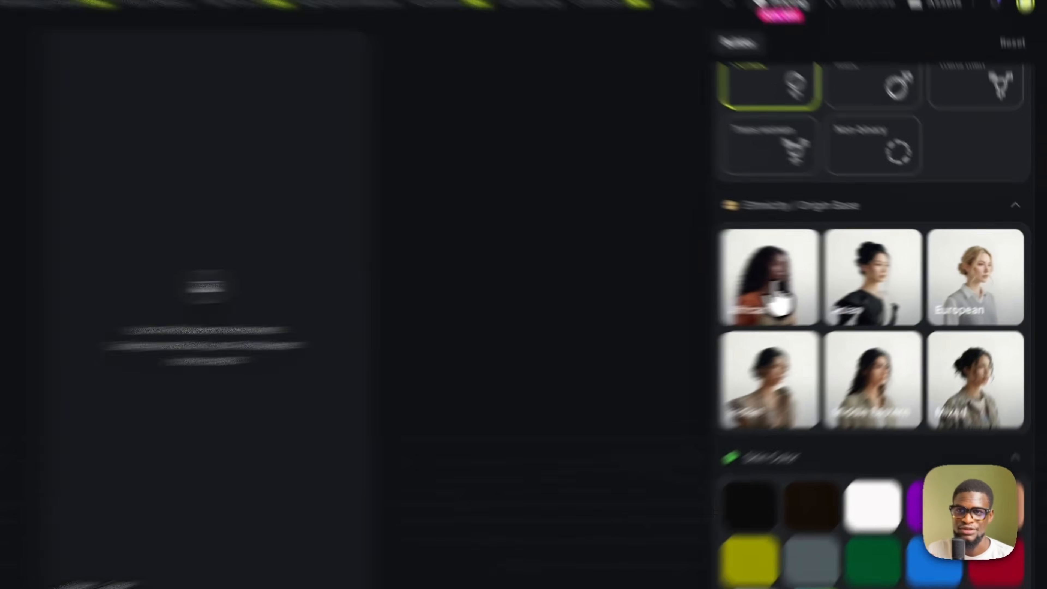
click(852, 276)
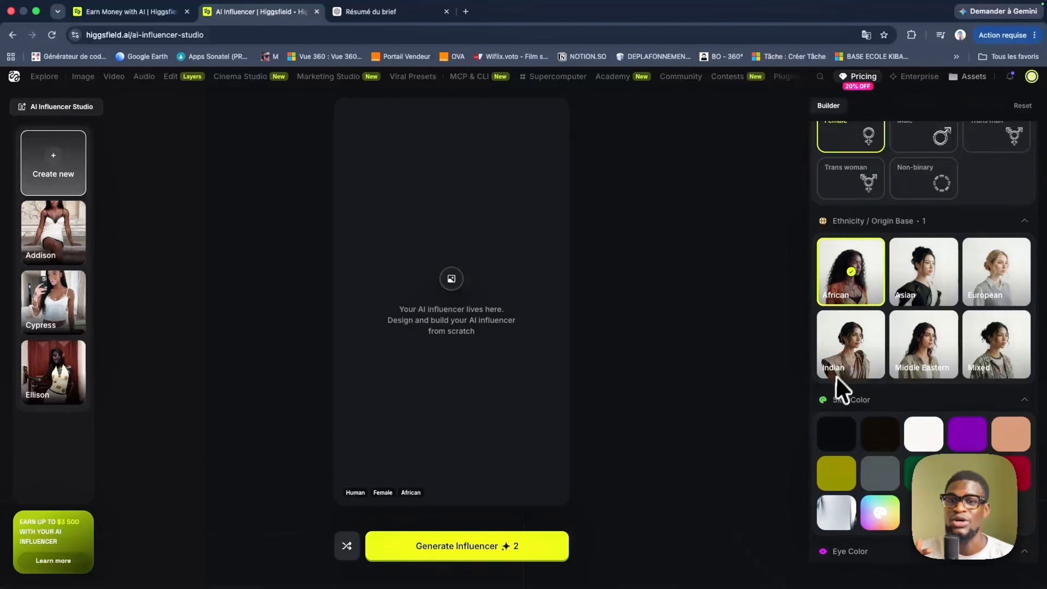
scroll(836, 377, up, 1)
scroll(840, 373, down, 5)
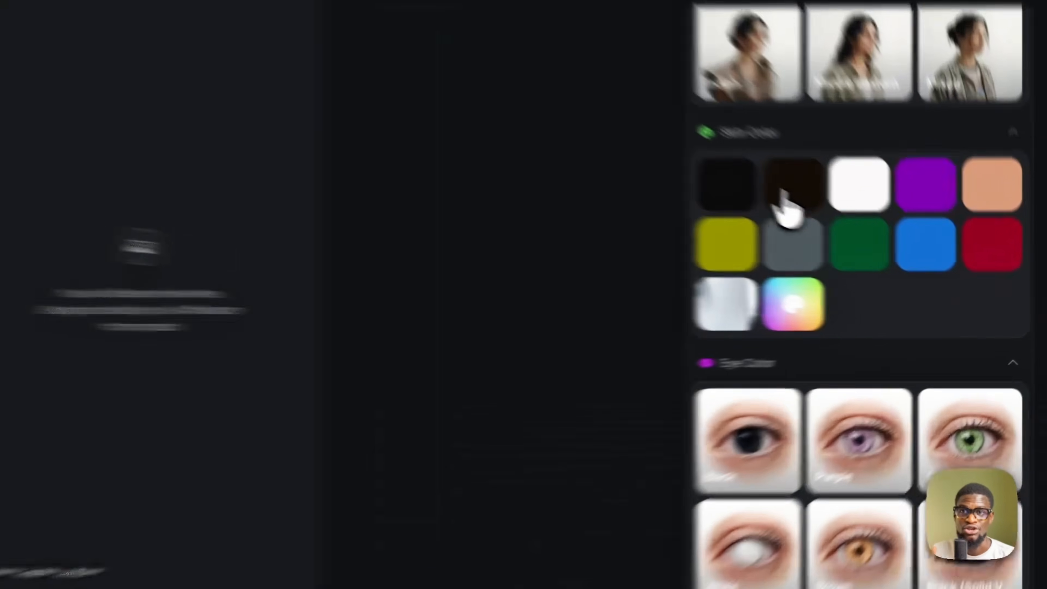
click(873, 243)
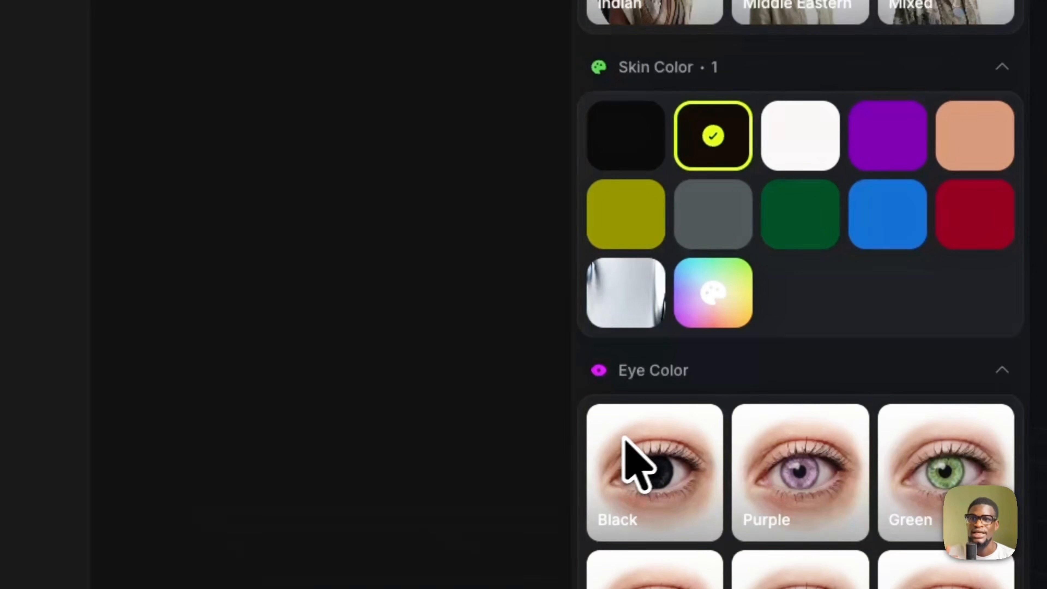
Choose the Brown eye color and add Scars as the influencer's skin condition.
scroll(645, 454, down, 10)
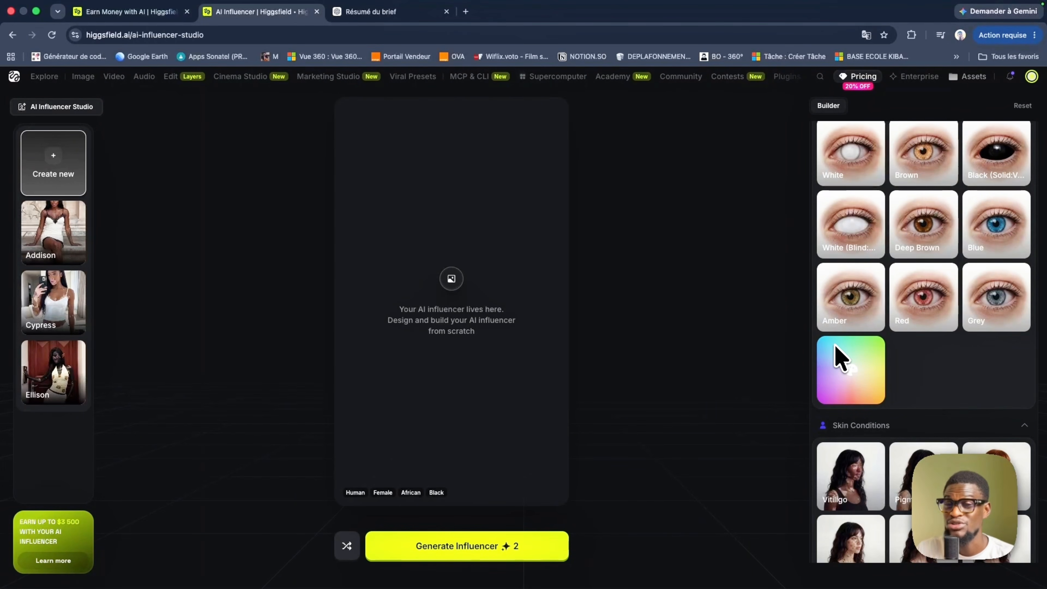
click(911, 158)
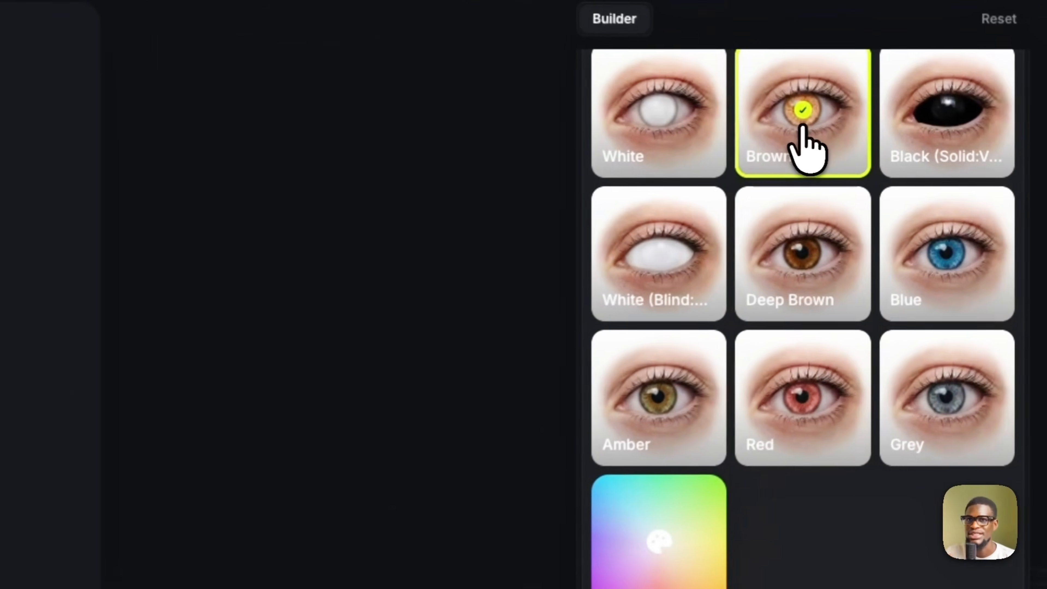
scroll(674, 452, down, 5)
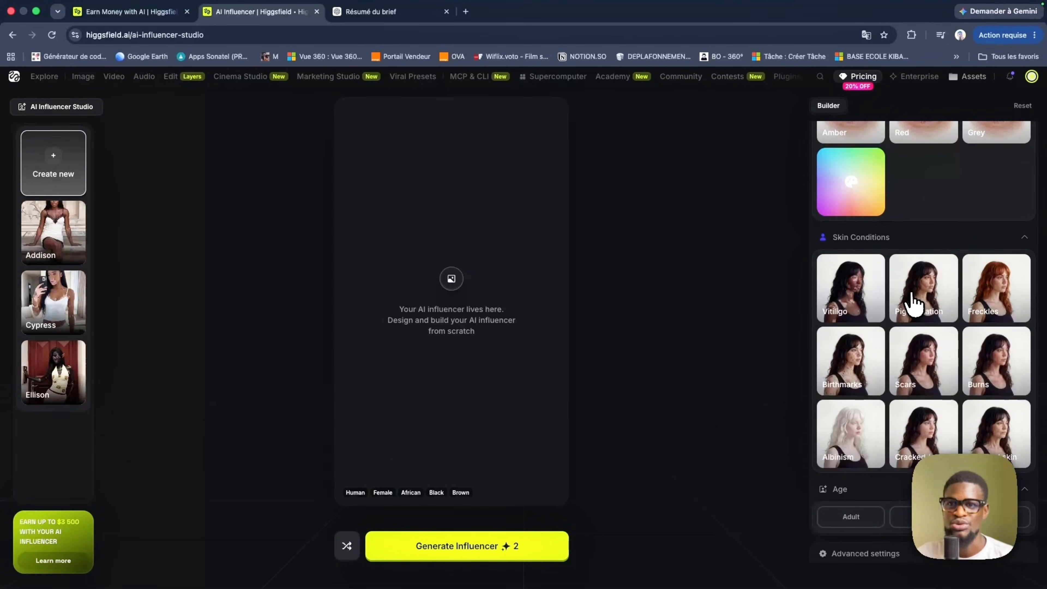
scroll(913, 303, down, 4)
click(913, 232)
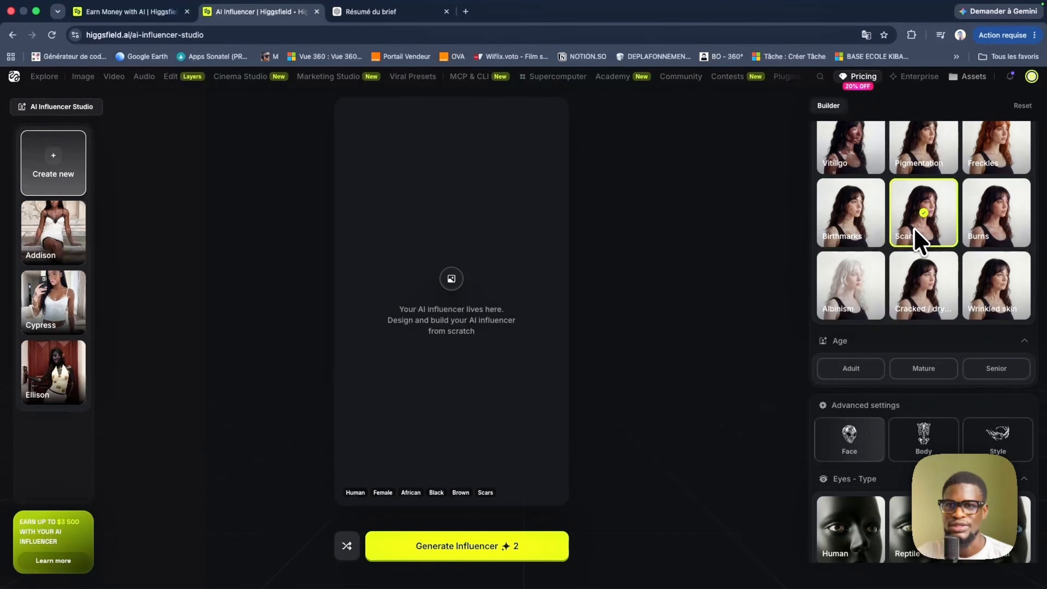
Set the influencer's age to Adult and the eye type to Human.
scroll(871, 282, down, 3)
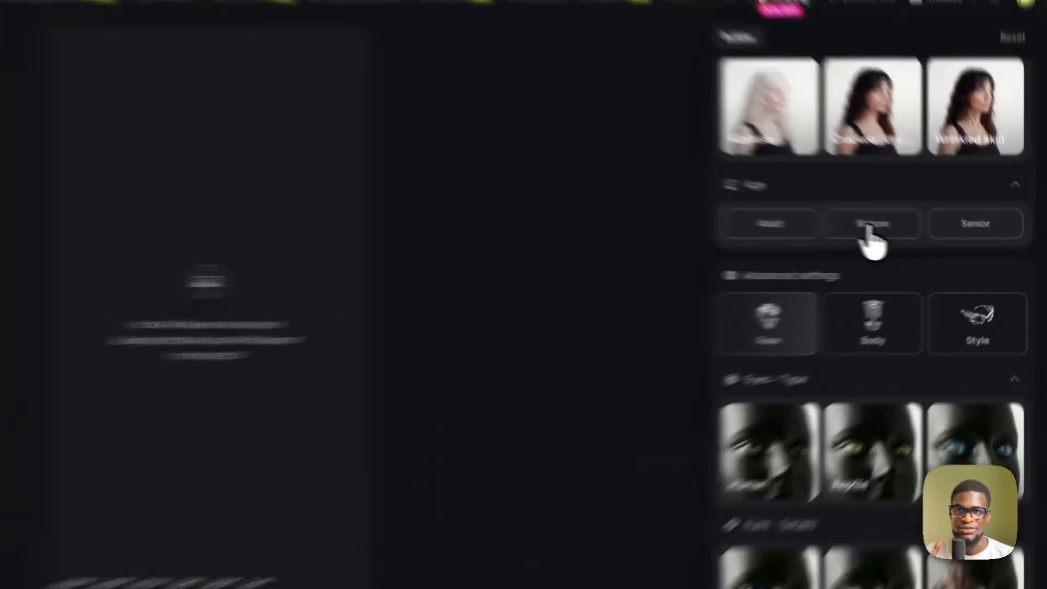
click(941, 244)
click(676, 206)
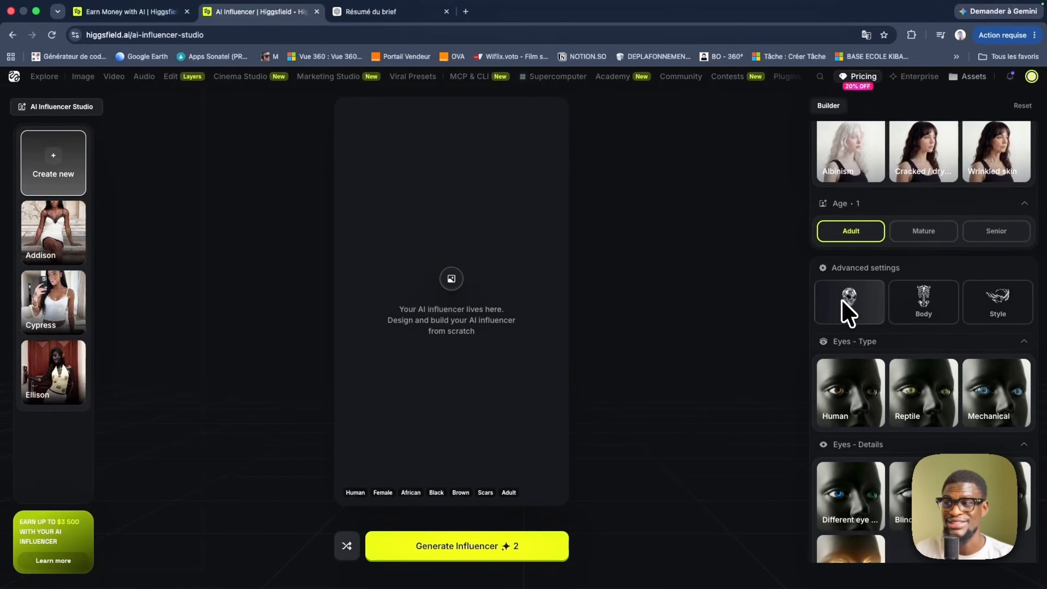
scroll(843, 305, down, 3)
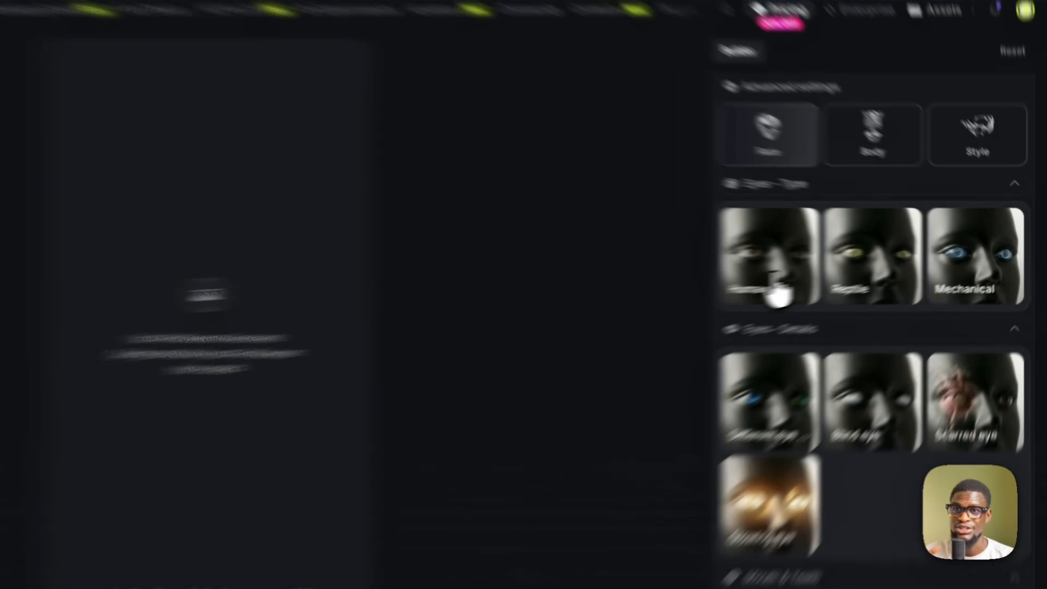
click(854, 272)
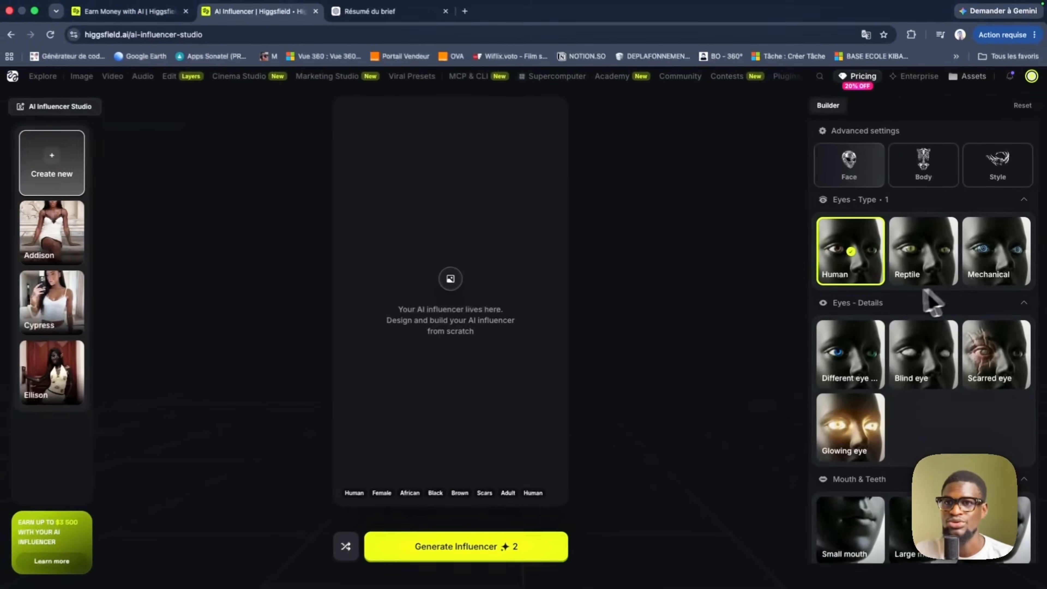
Give the influencer's face a Large mouth and Human ears, leaving the special eye details unselected.
scroll(890, 289, down, 2)
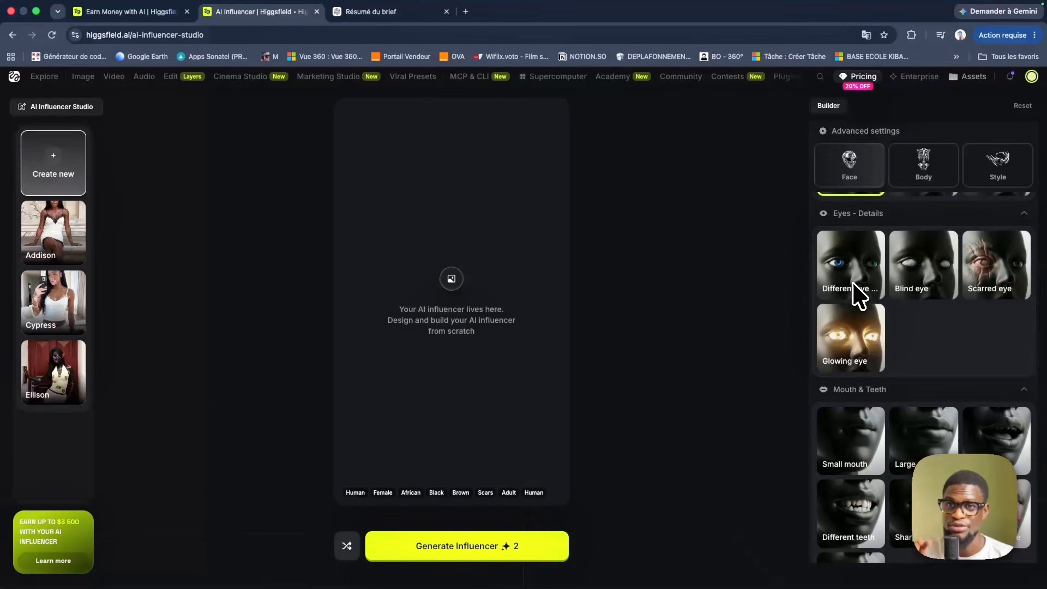
scroll(860, 295, down, 1)
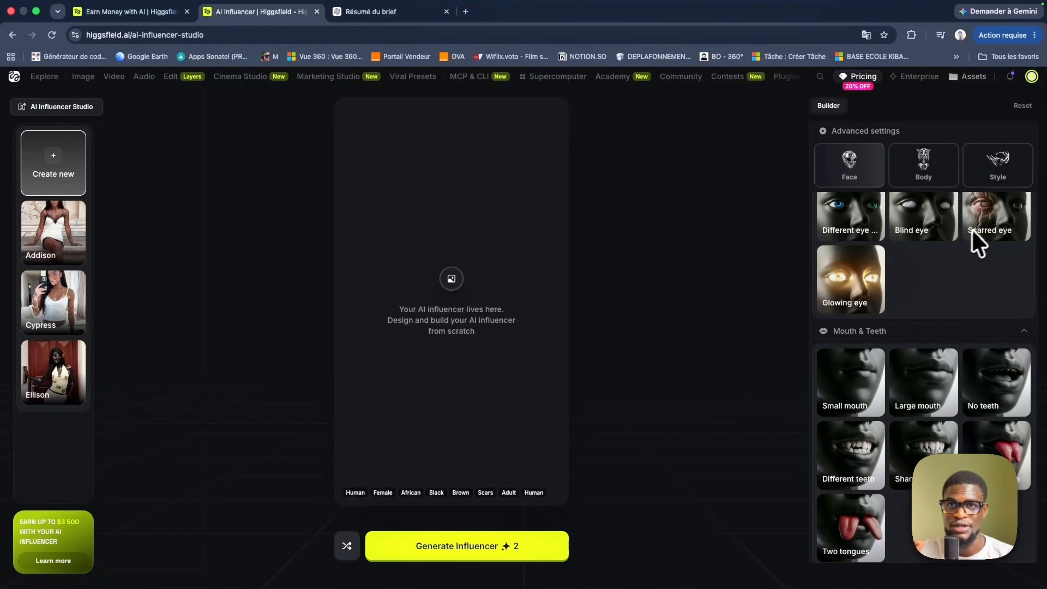
scroll(907, 295, down, 3)
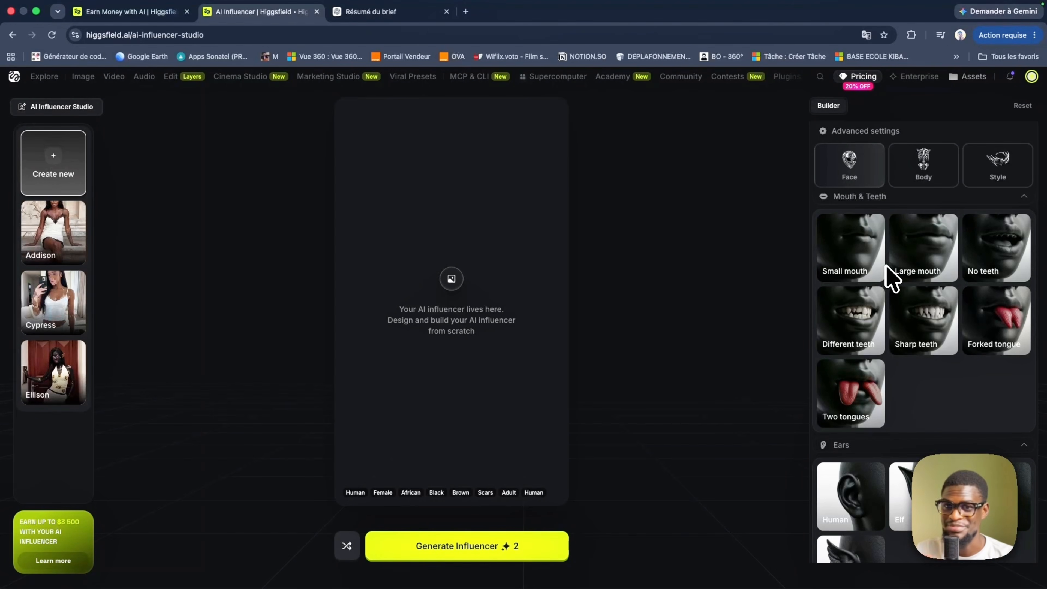
click(921, 252)
scroll(894, 295, down, 2)
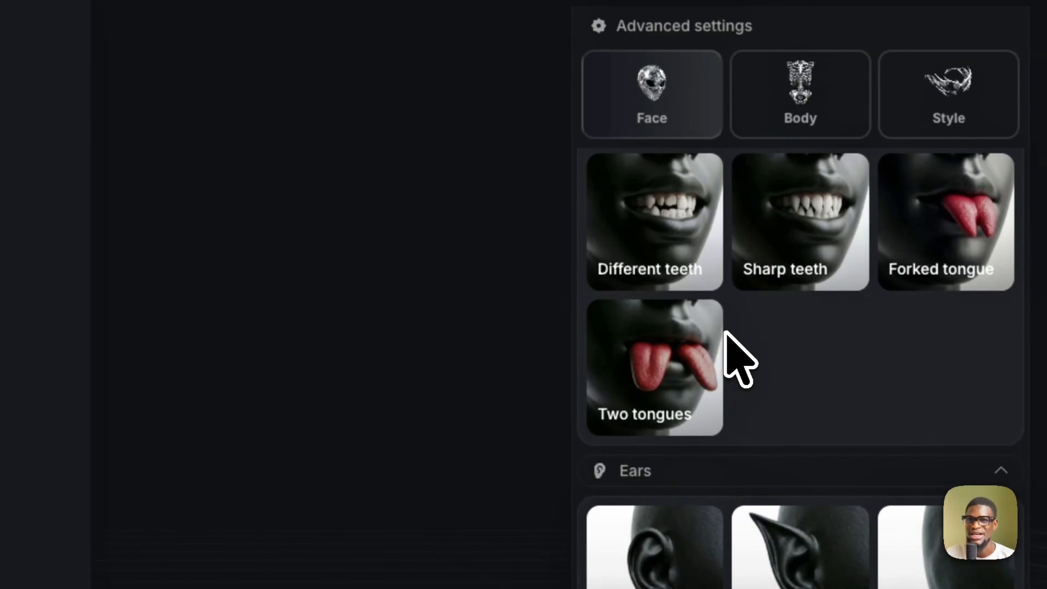
scroll(729, 359, down, 1)
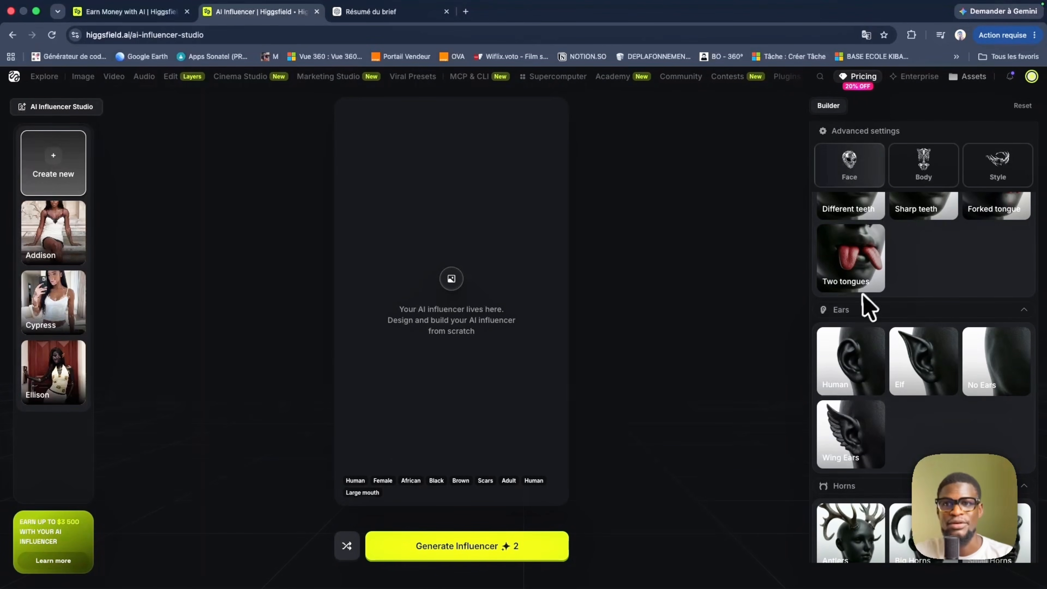
scroll(864, 301, down, 2)
click(860, 284)
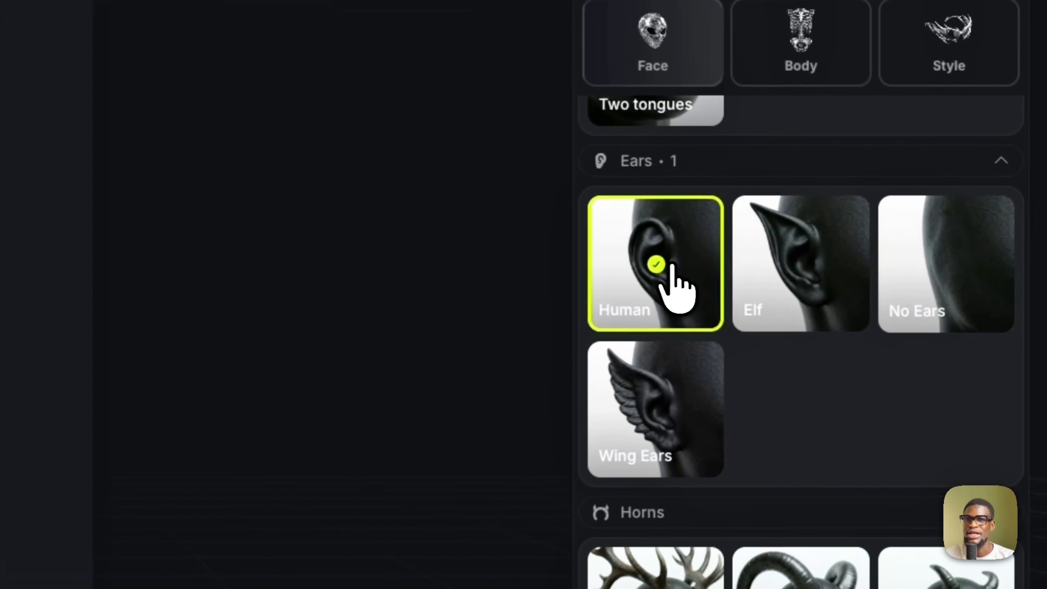
Set the face skin material to Human skin and the surface pattern to Solid.
scroll(671, 268, down, 10)
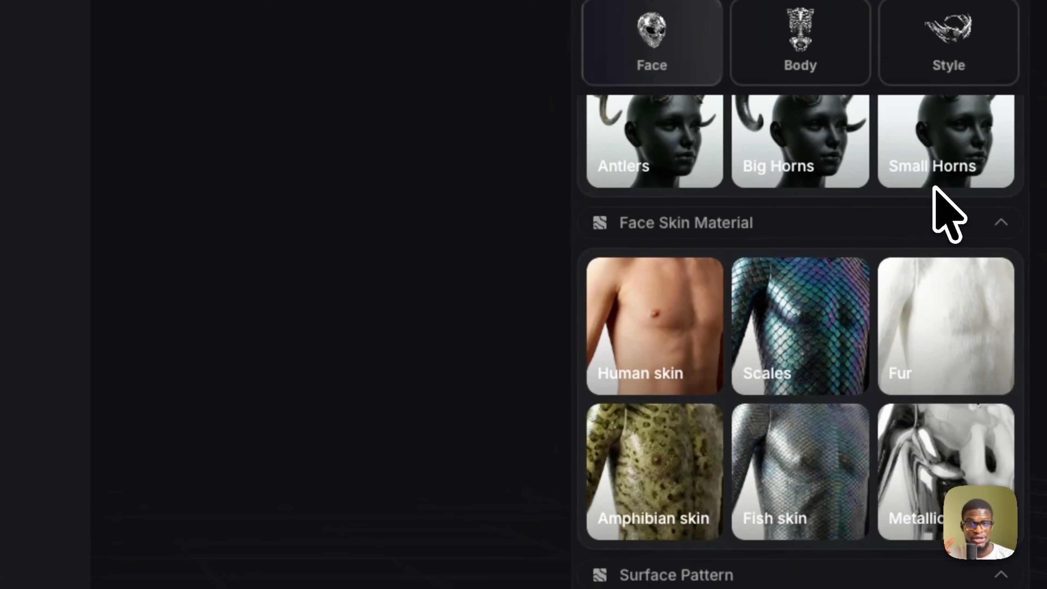
click(634, 326)
scroll(634, 363, down, 5)
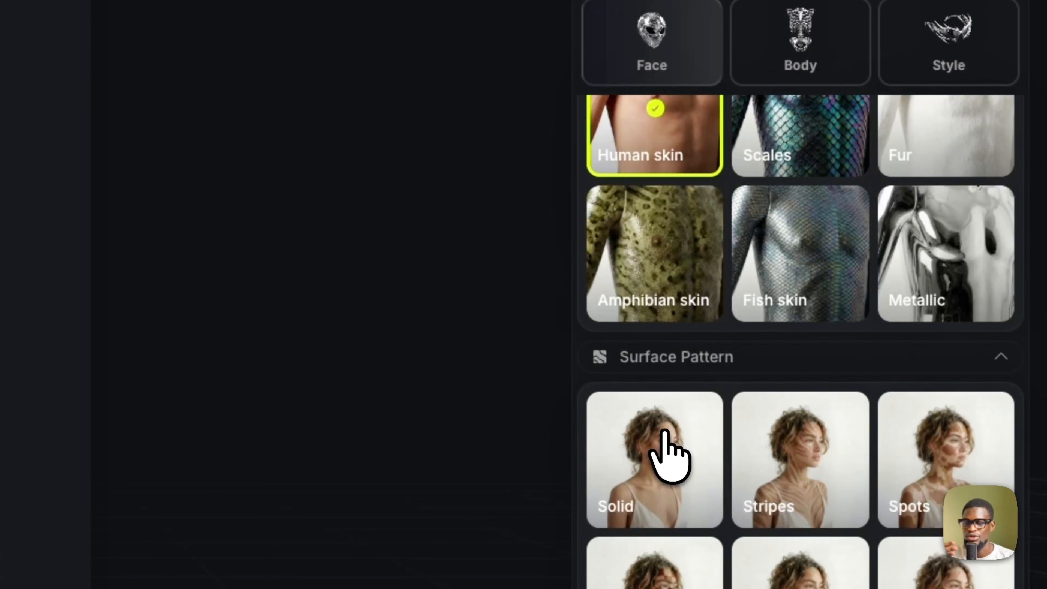
click(657, 463)
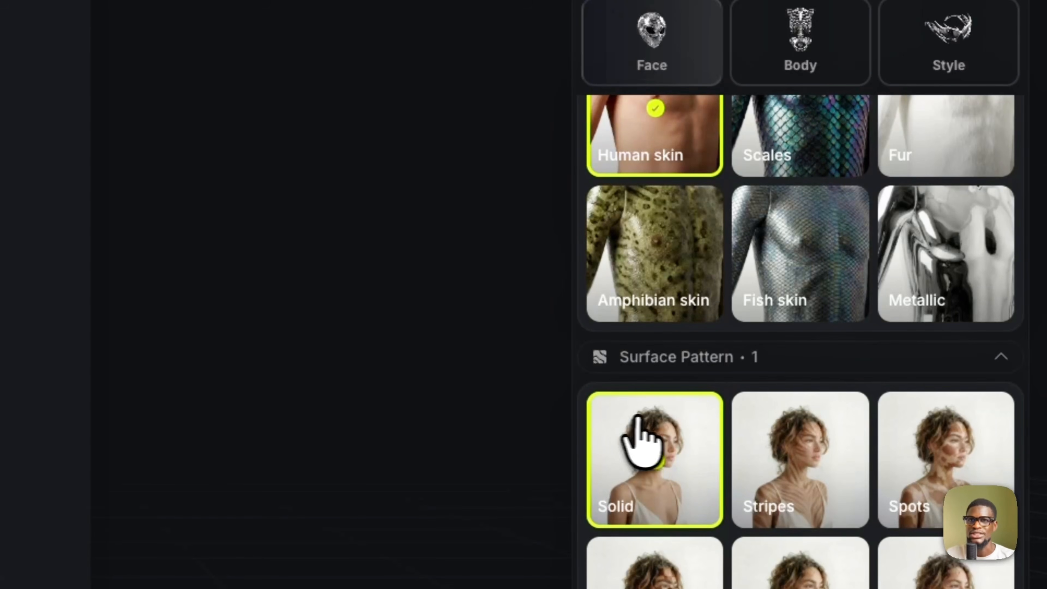
Switch the advanced settings to Body and set the body type to Curvy.
scroll(700, 351, up, 8)
click(806, 159)
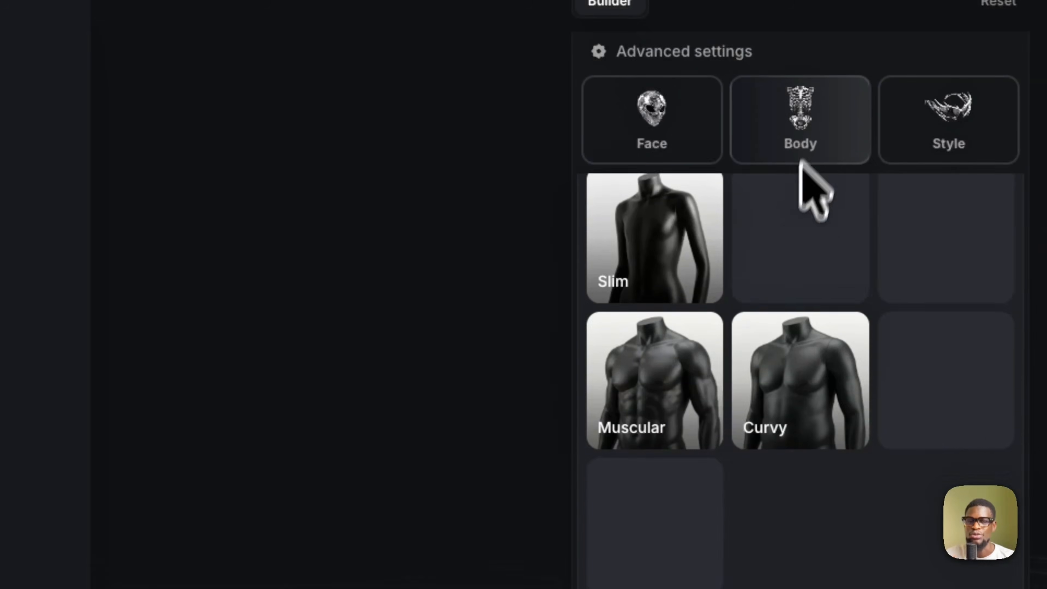
scroll(729, 288, down, 3)
scroll(742, 215, down, 4)
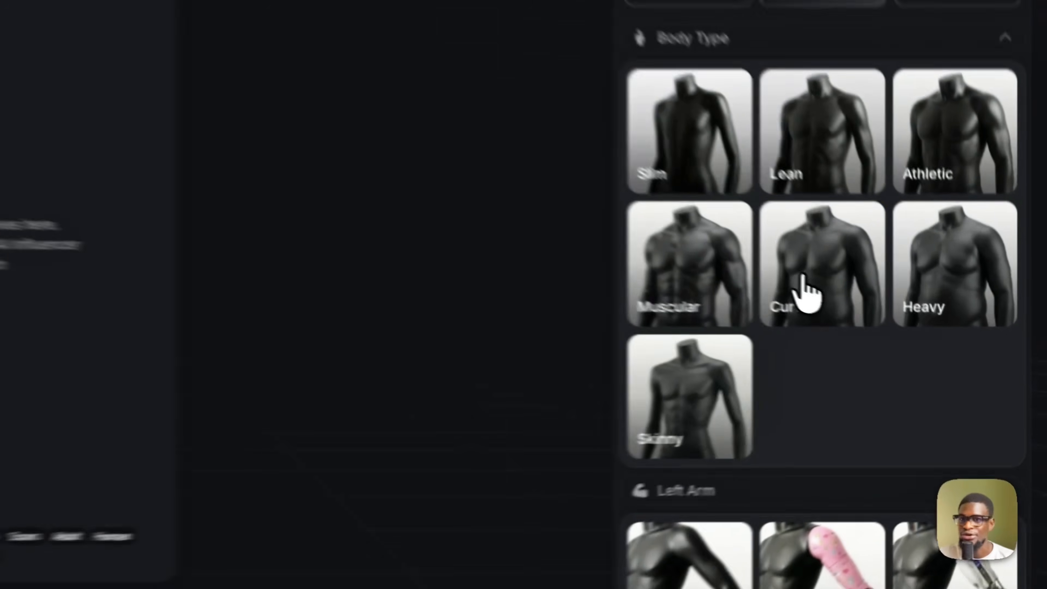
click(915, 348)
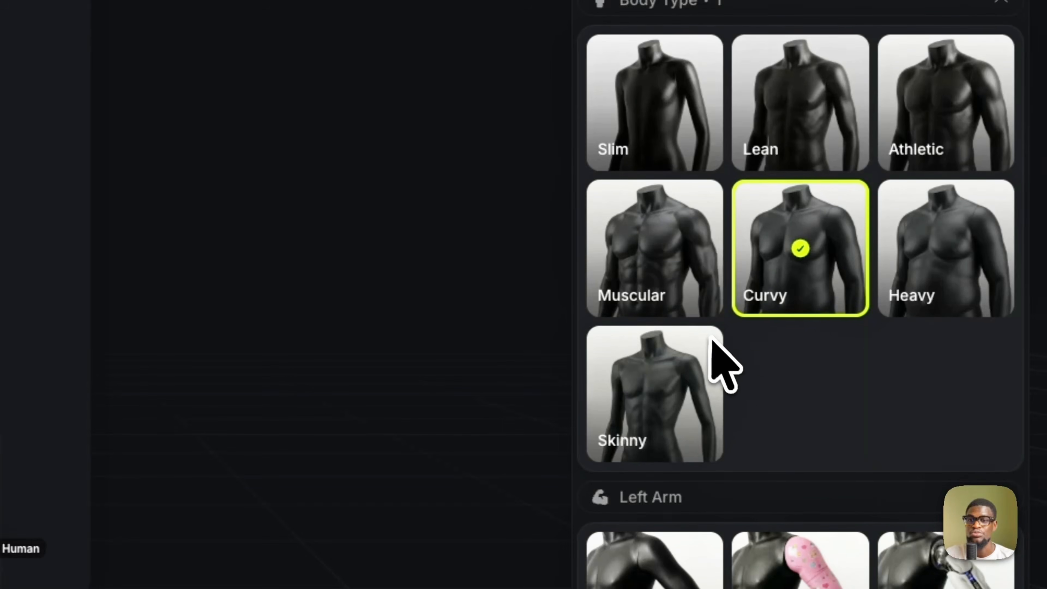
Select the Normal arm option for both arms and the Normal leg option for both legs.
scroll(712, 342, down, 5)
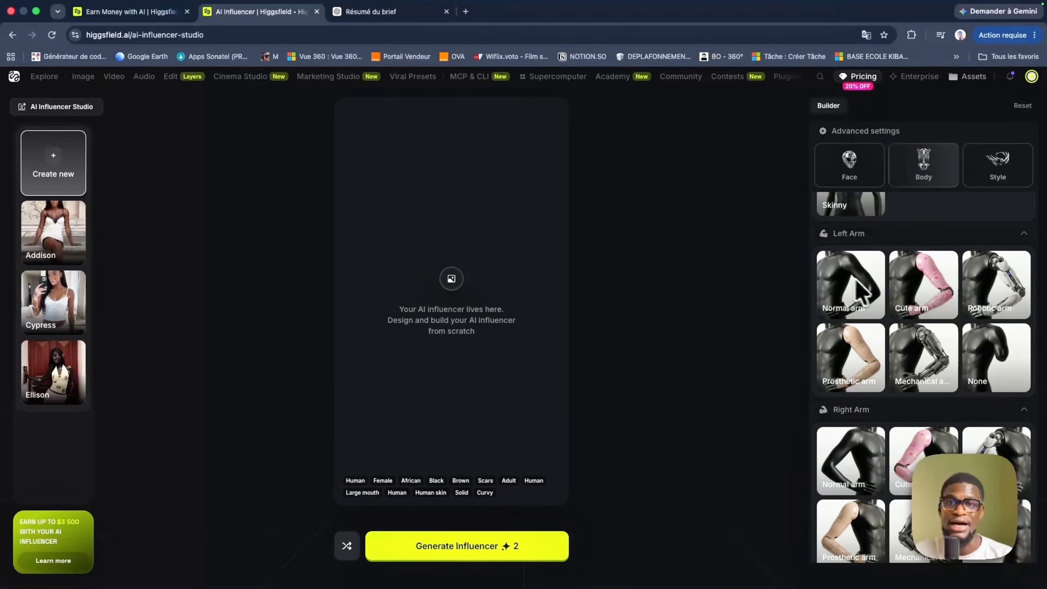
click(820, 279)
click(860, 474)
scroll(862, 456, down, 10)
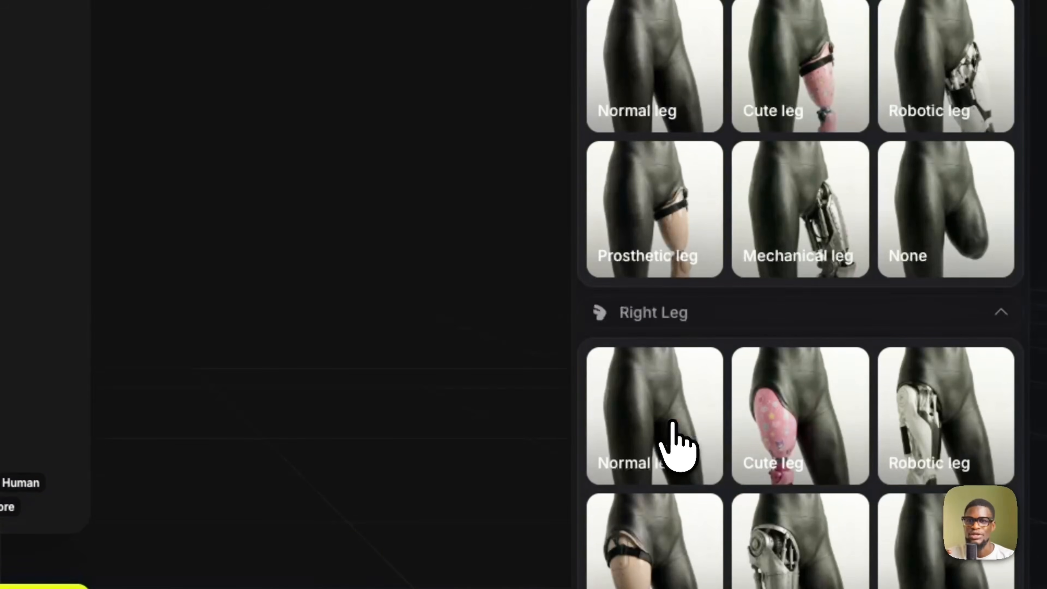
click(654, 70)
click(676, 441)
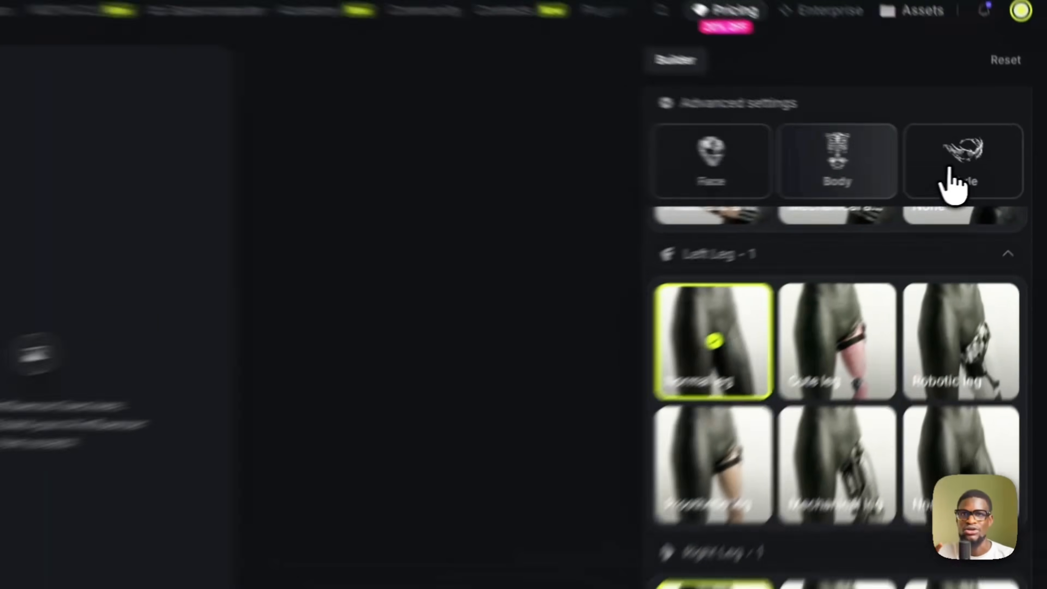
Switch the advanced settings to Style and choose Bald for the hair and Piercing for the accessories and markings.
click(992, 178)
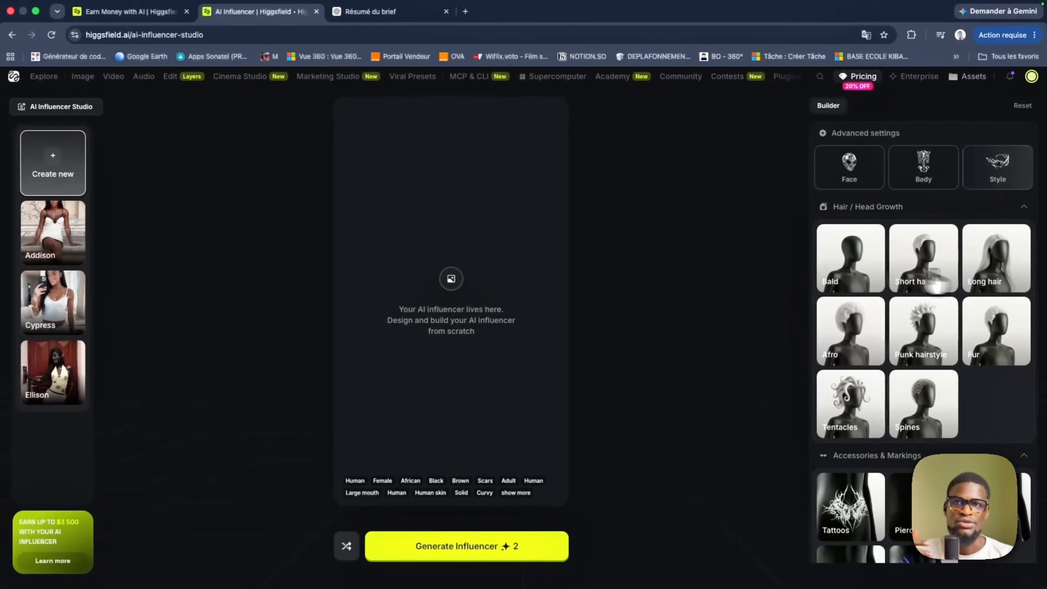
click(844, 281)
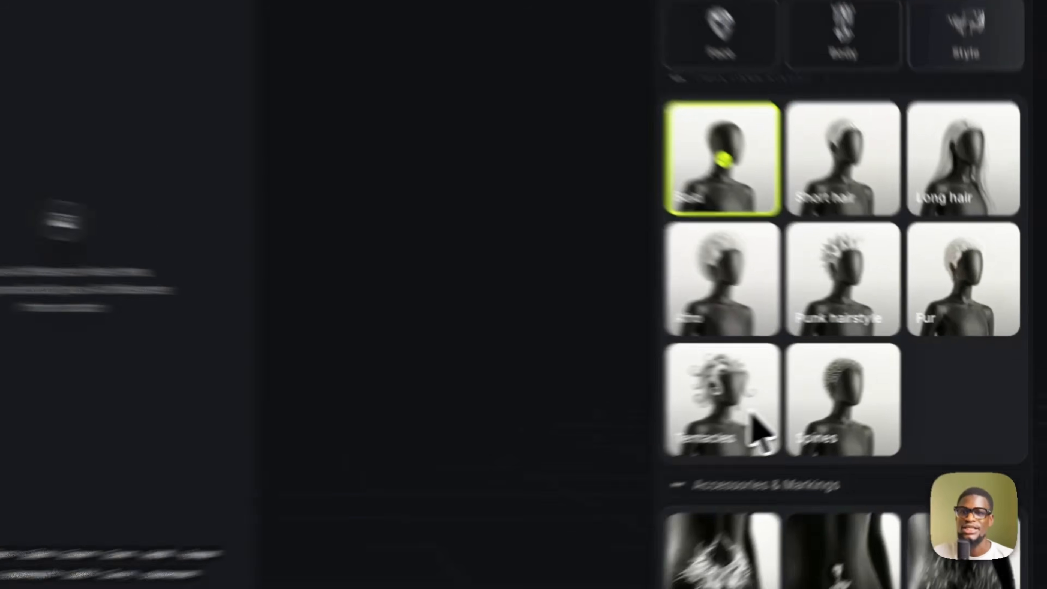
scroll(697, 425, down, 3)
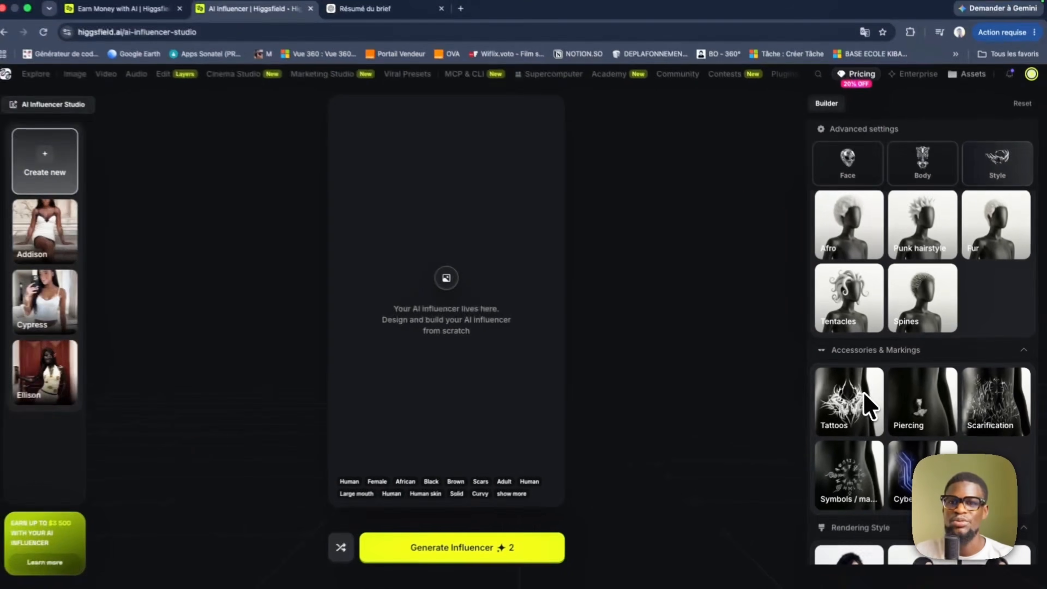
click(917, 413)
Set the rendering style to Hyper-realistic and generate the influencer.
scroll(923, 408, down, 3)
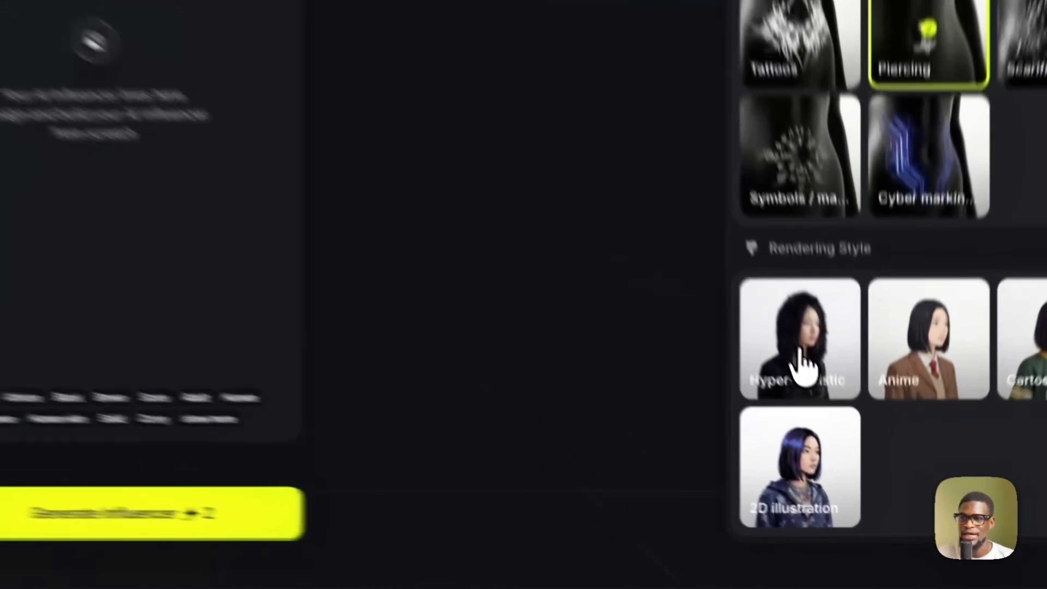
click(851, 464)
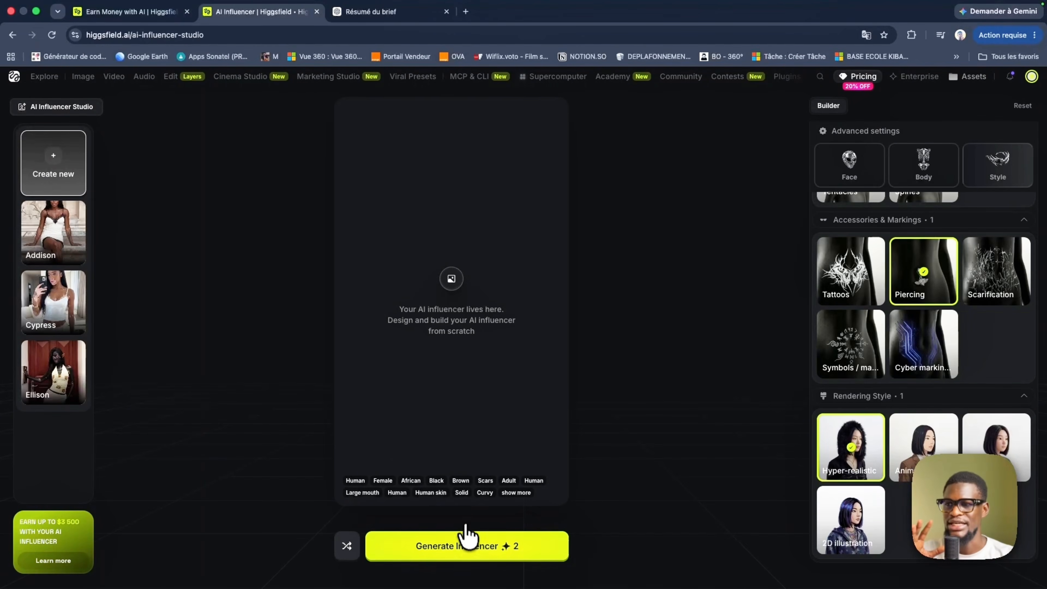
click(469, 547)
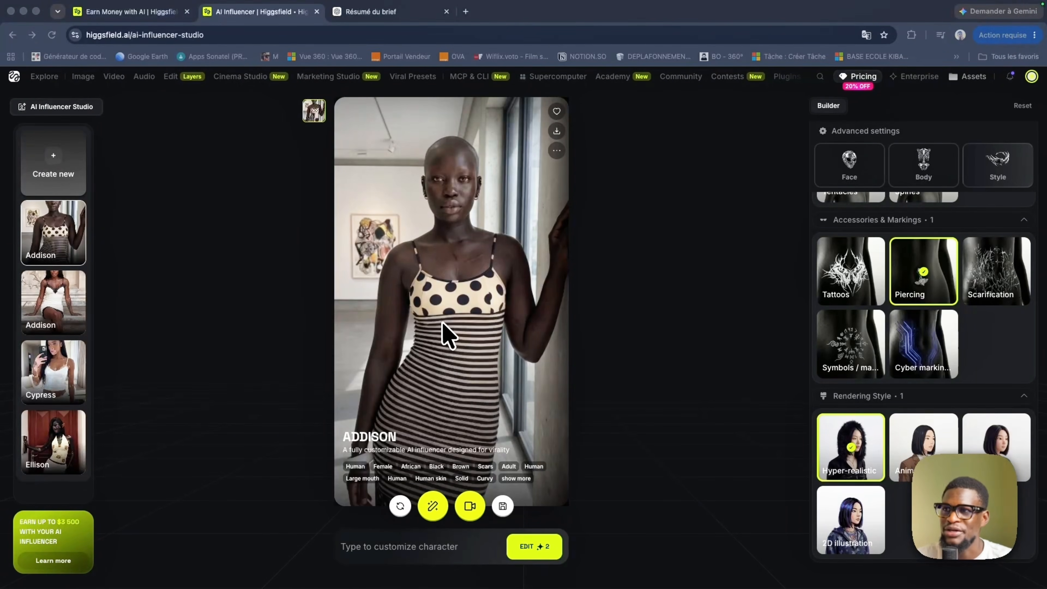
Examine the generated influencer image and its character parameters in the enlarged view, closing it when done.
click(453, 315)
click(453, 315)
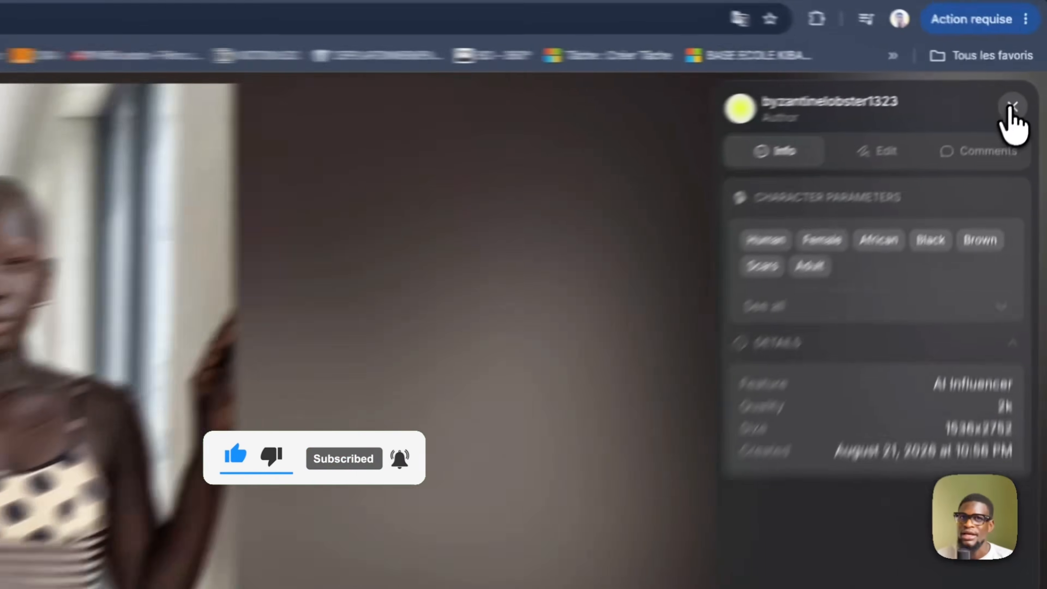
click(1012, 106)
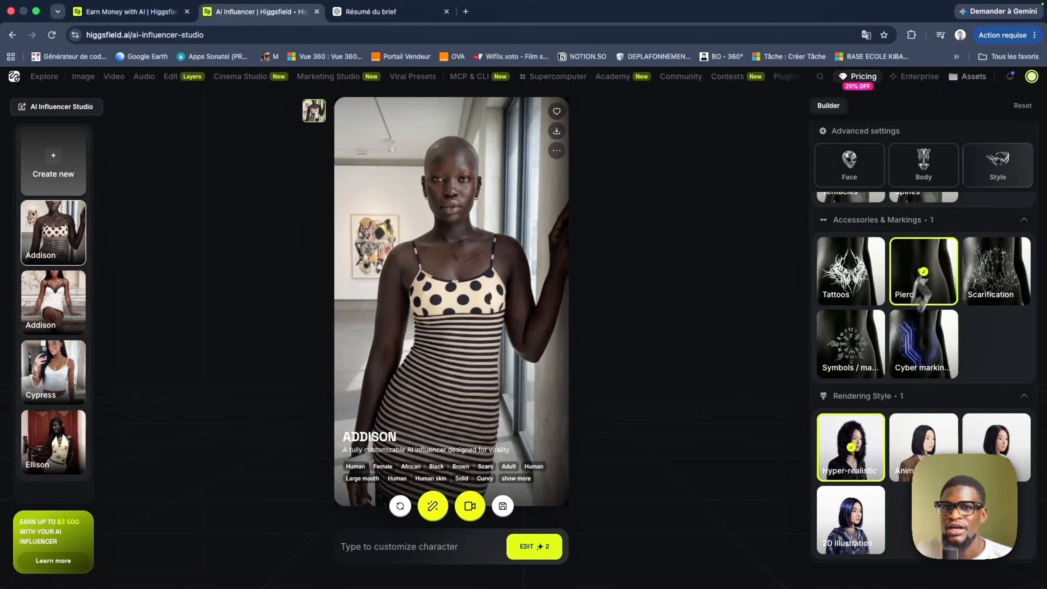
Change the influencer's hair to Long hair and generate a new version.
scroll(914, 319, up, 5)
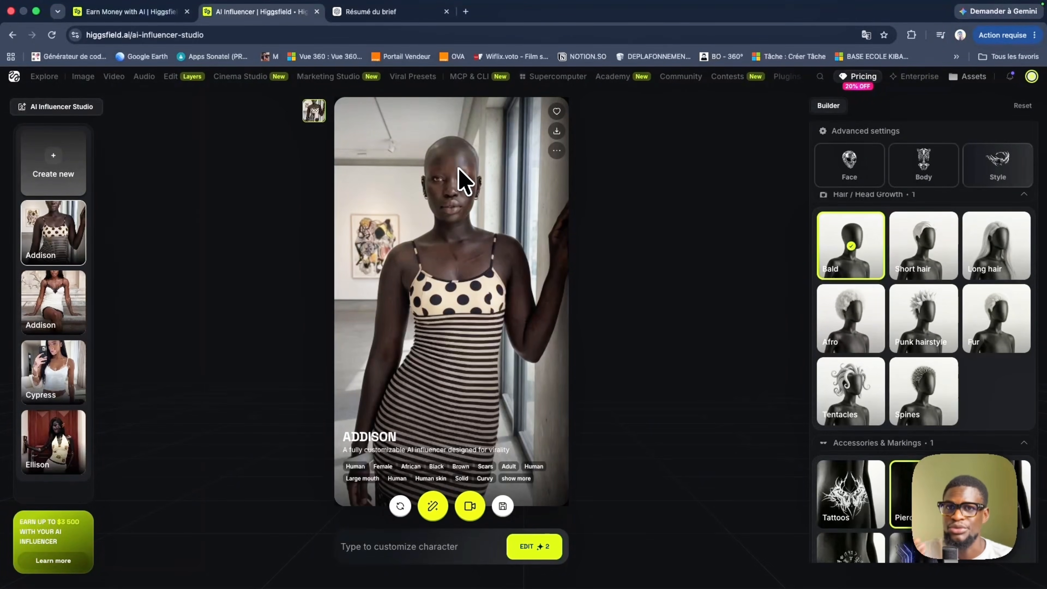
click(994, 260)
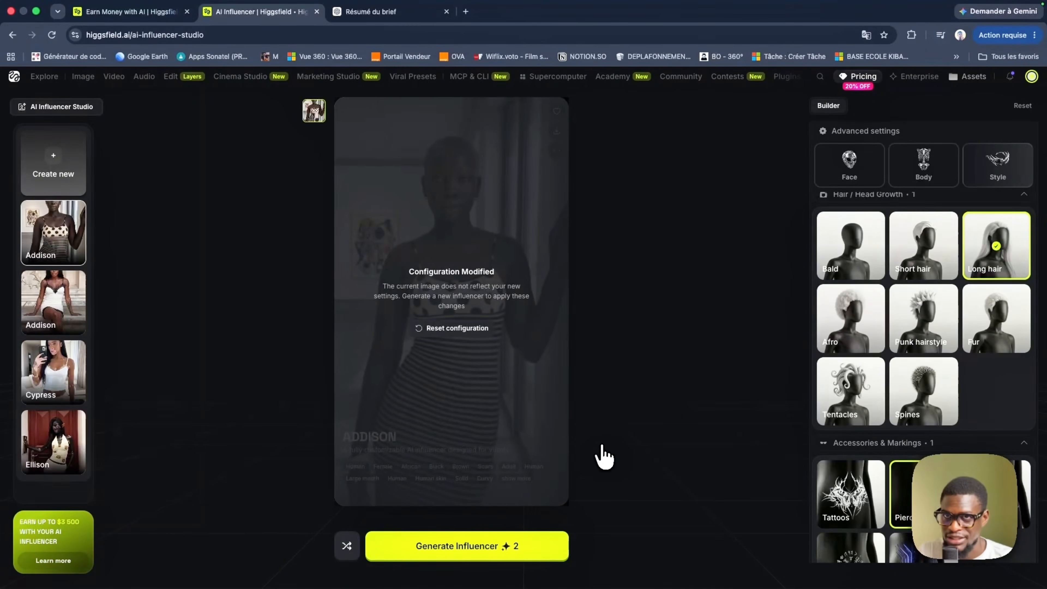
scroll(885, 487, down, 2)
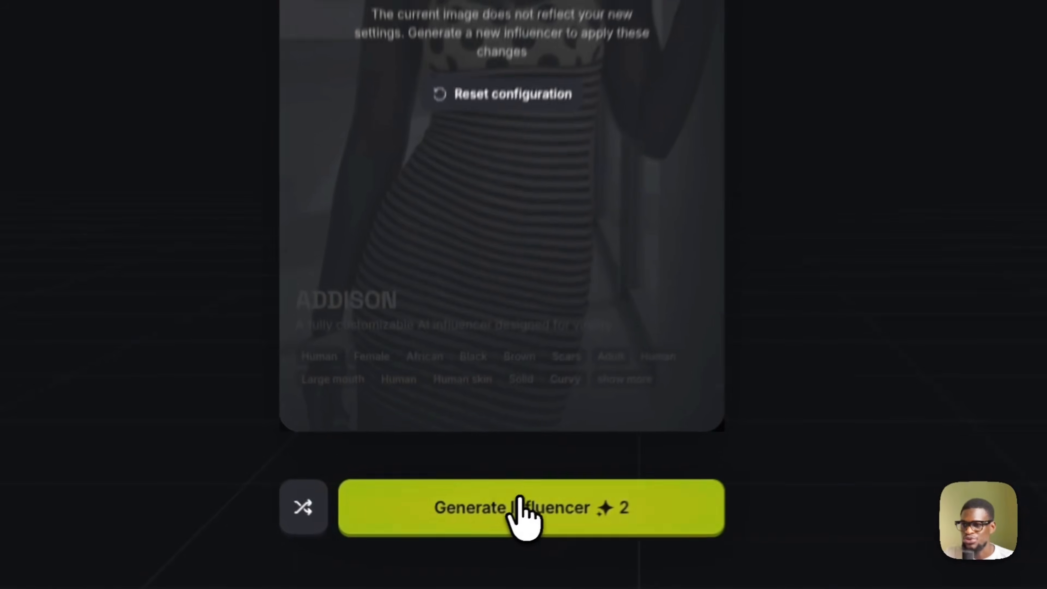
click(461, 540)
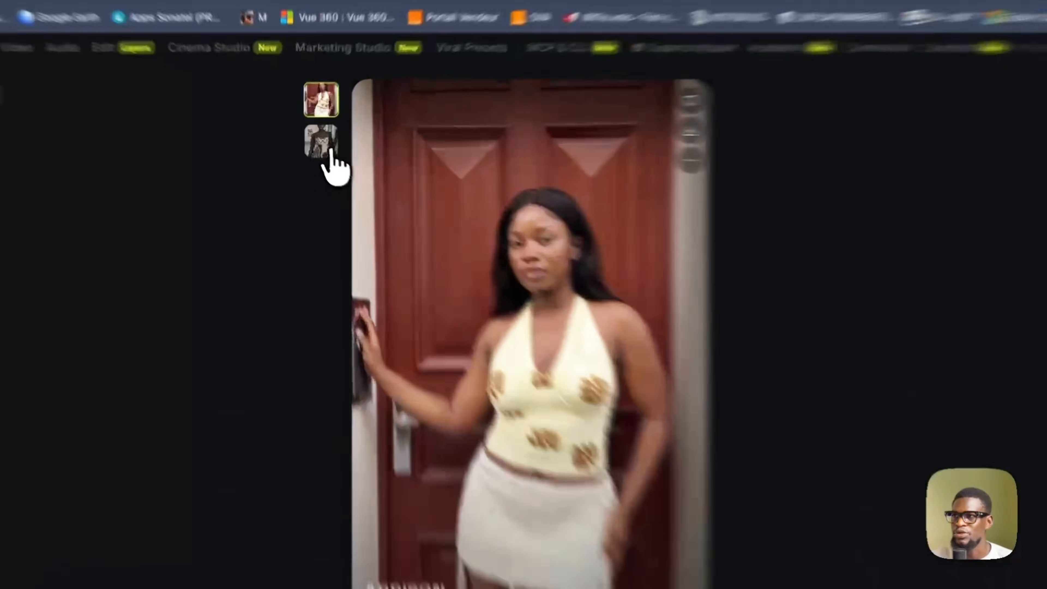
Compare the bald version with the long-haired version of the influencer and enlarge the long-haired image.
click(315, 139)
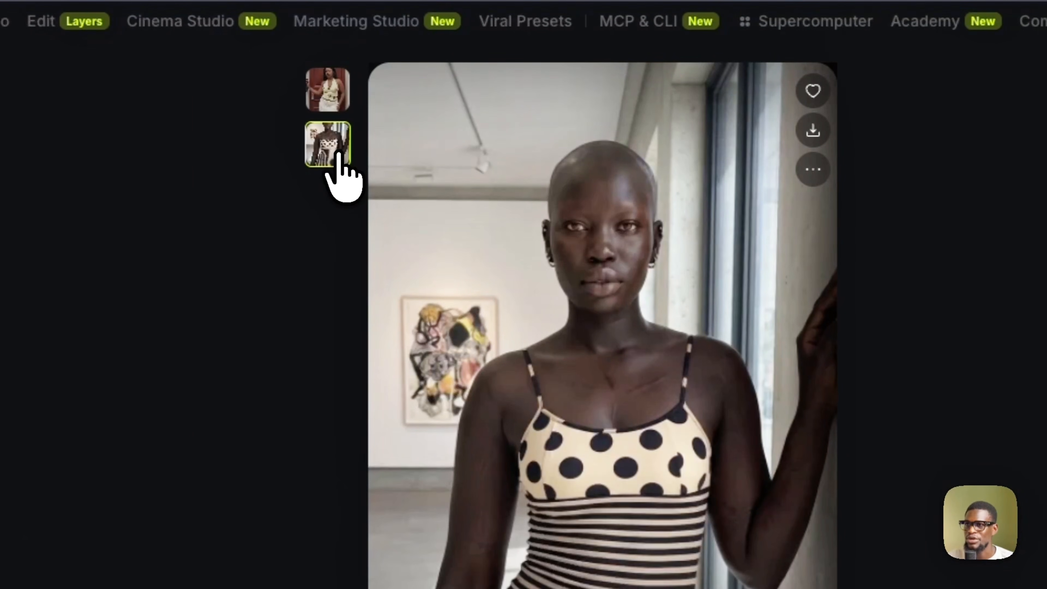
click(328, 93)
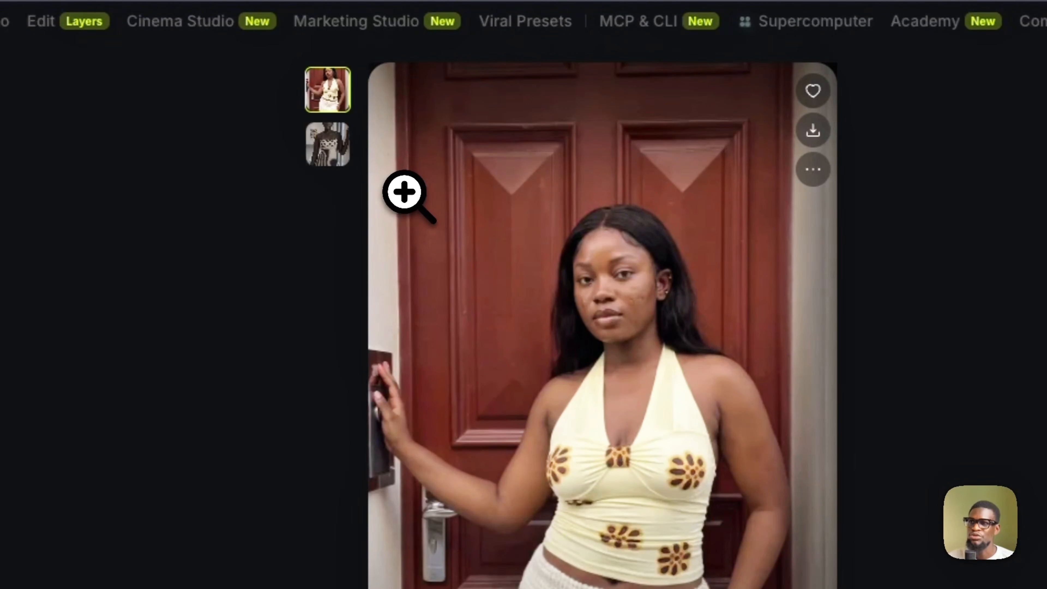
click(600, 371)
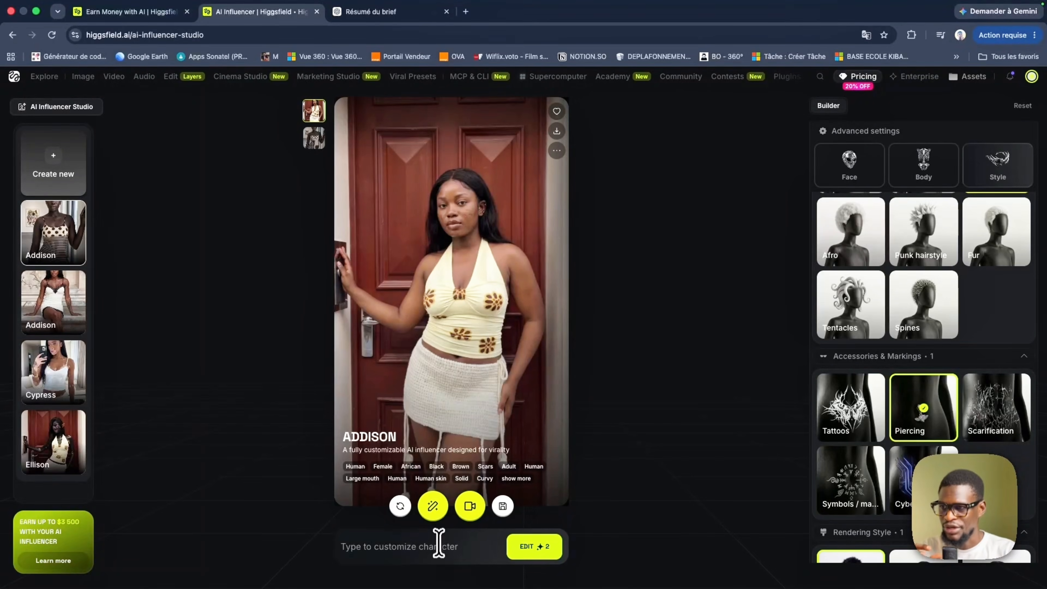
Edit the long-haired influencer with the prompt "same person in differante outfit".
click(438, 543)
text(same person in differante outfit)
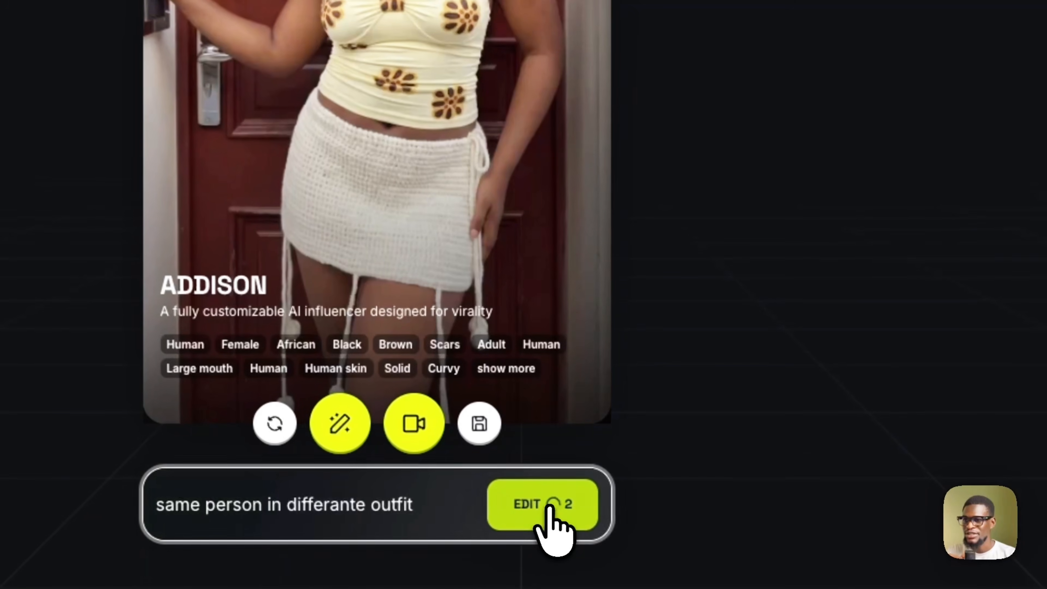
click(535, 547)
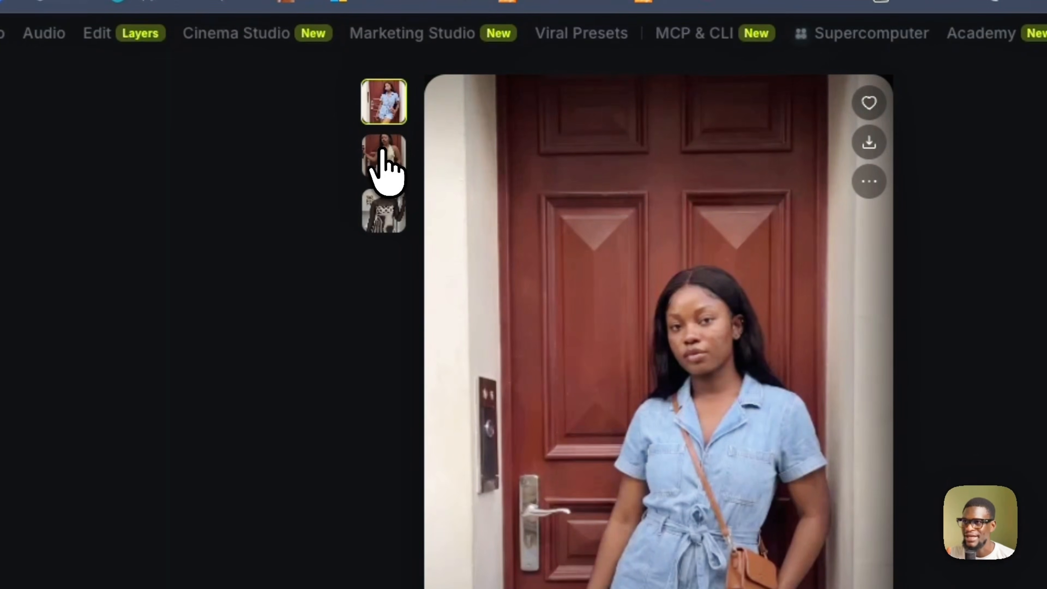
Compare the denim-outfit version of the influencer with the yellow halter-top version.
click(314, 137)
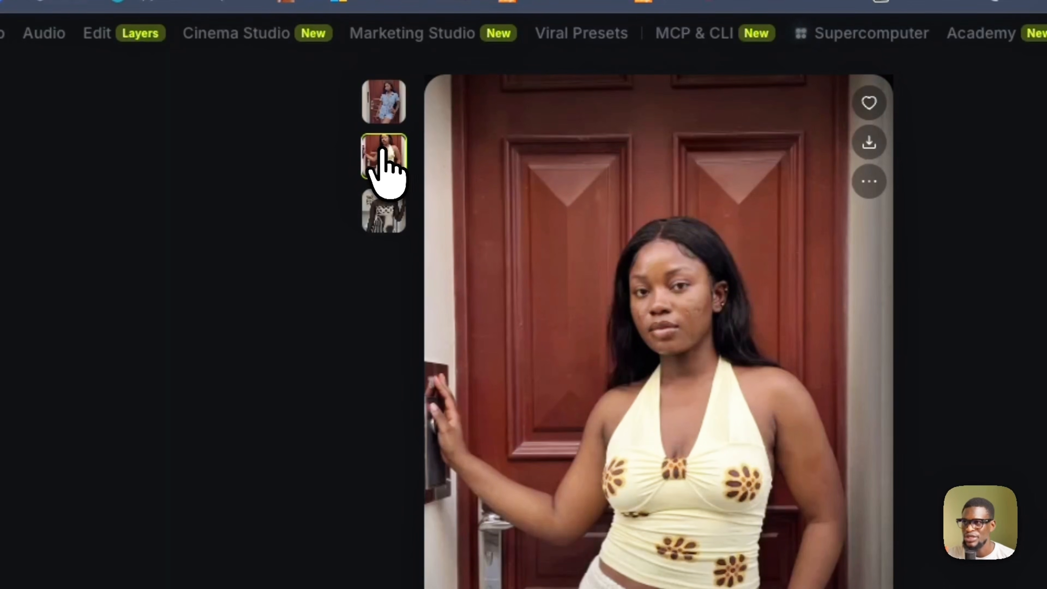
click(384, 105)
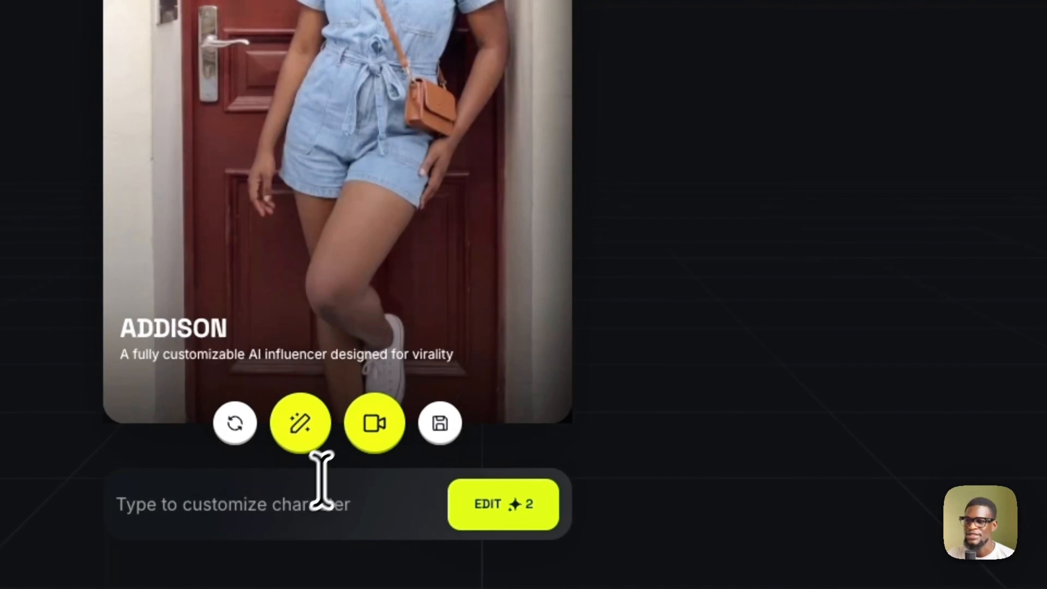
click(304, 512)
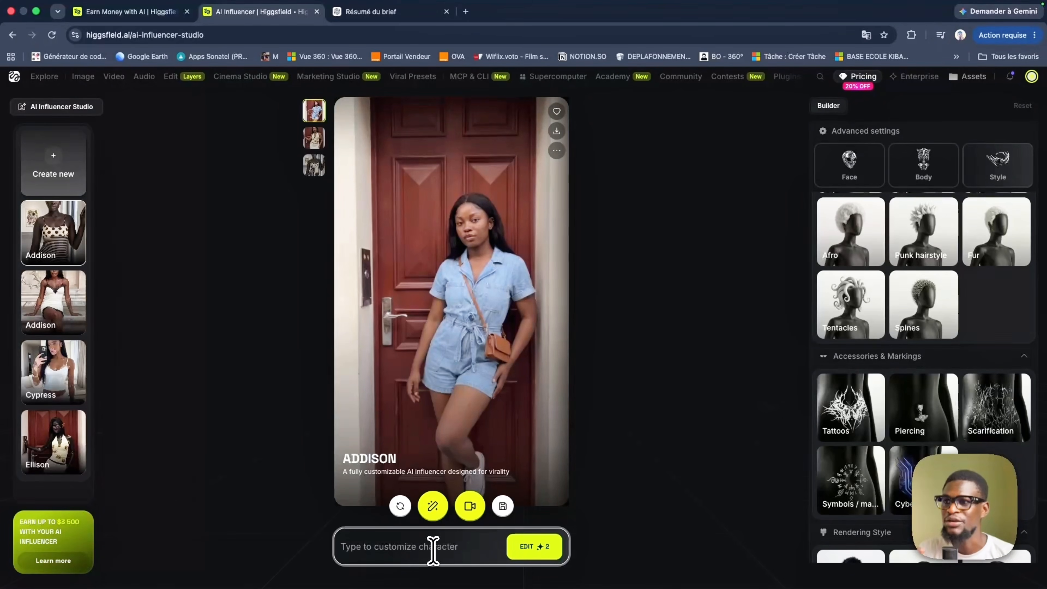
click(434, 550)
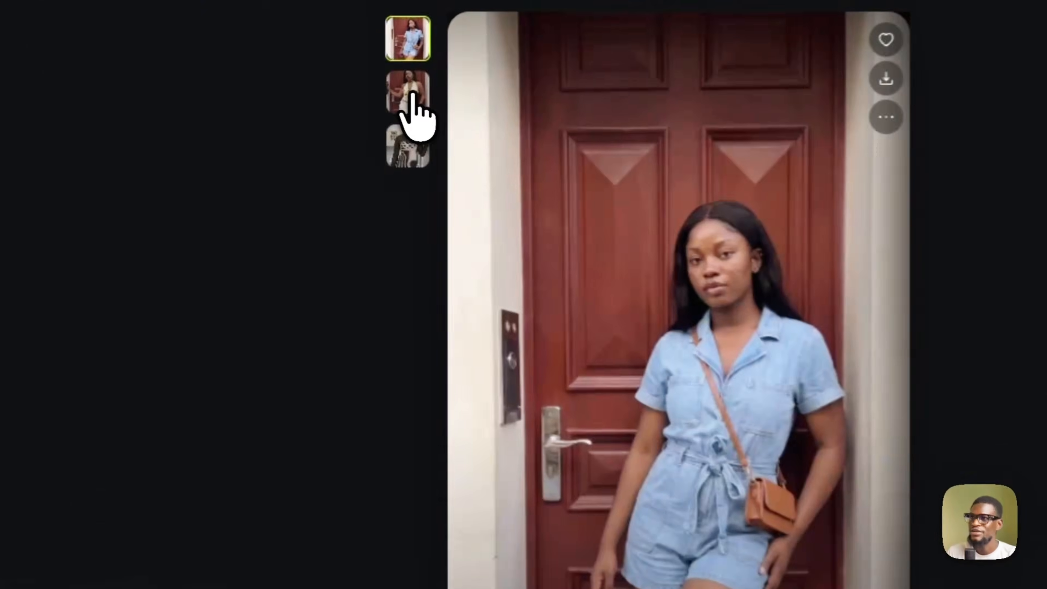
Select the influencer version in the yellow halter top and open it for video creation.
click(317, 138)
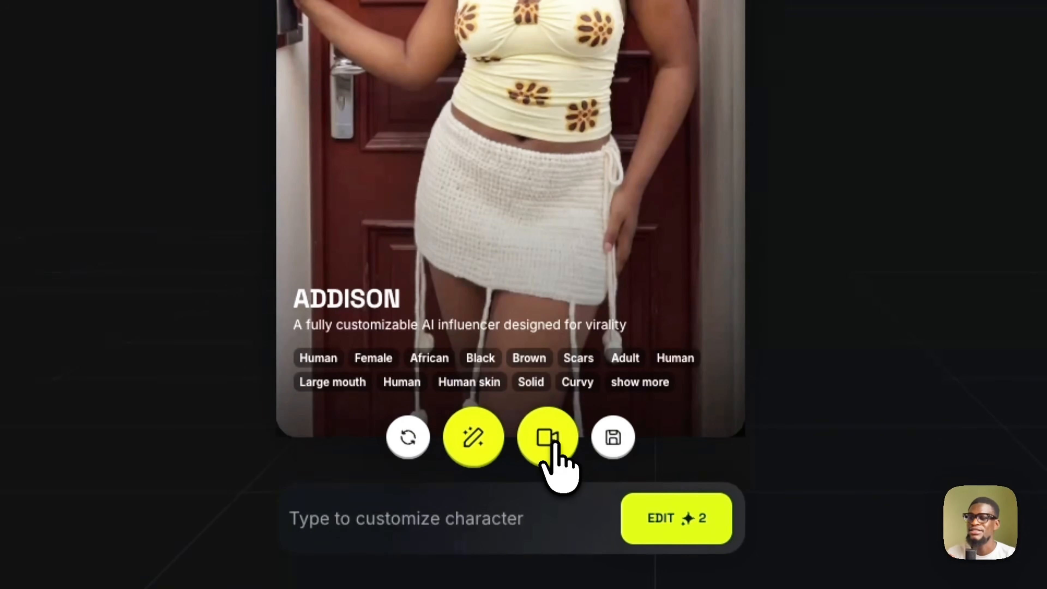
click(553, 441)
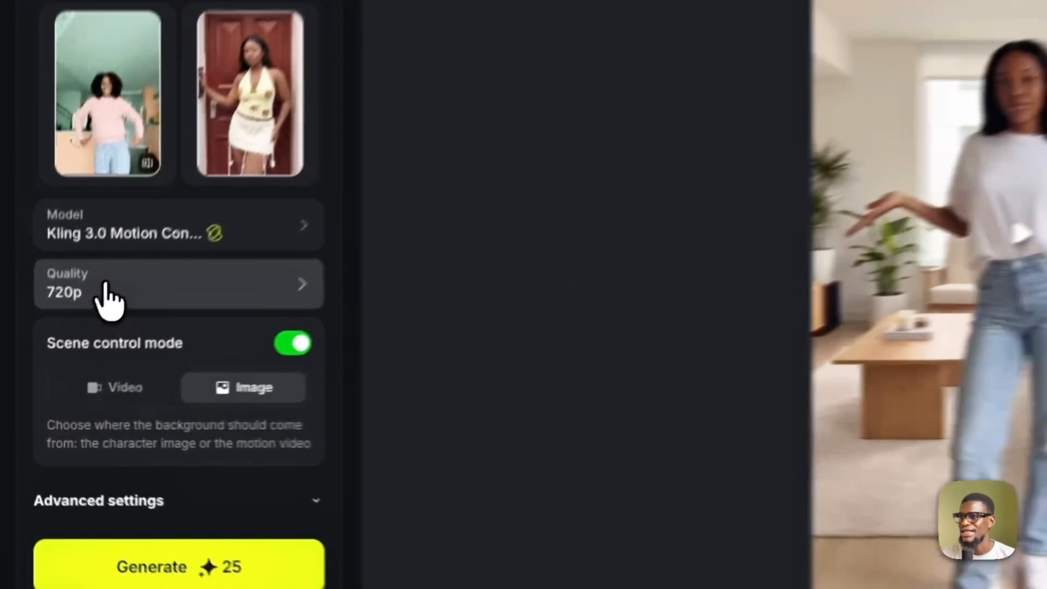
Set the motion video's quality to 1080p and its scene control mode to Video.
click(58, 354)
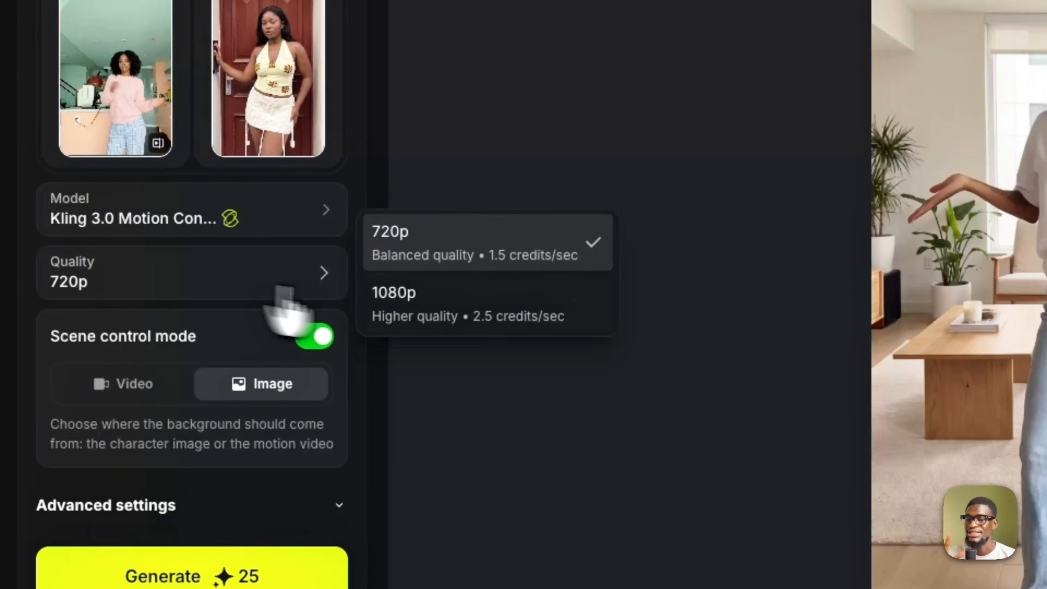
click(511, 313)
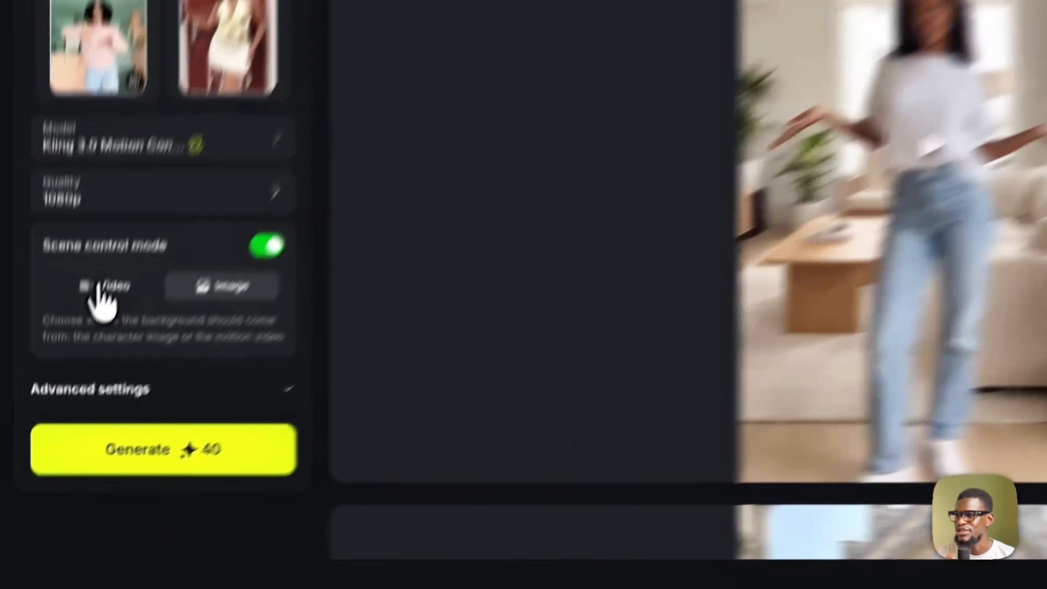
click(60, 410)
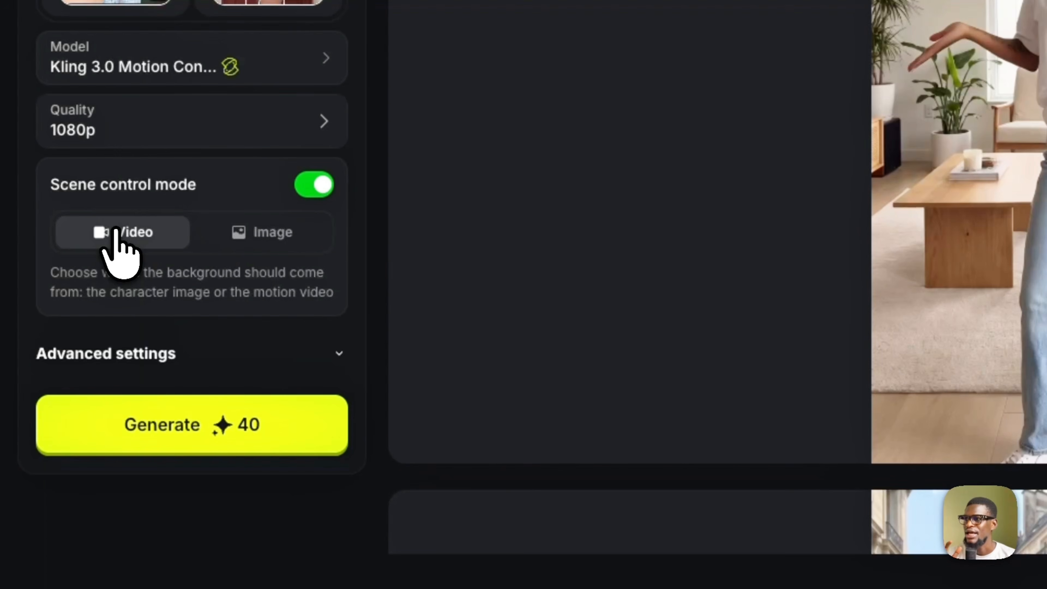
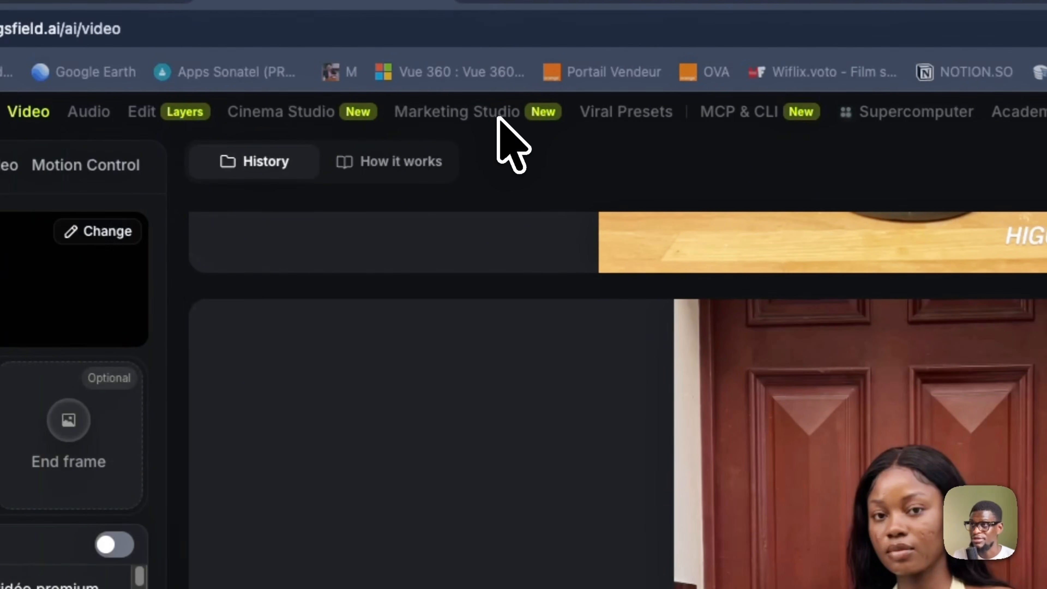
Open Marketing Studio, upload the downloaded hf_20260821 PNG of the influencer and attach it as a reference for the video.
click(475, 120)
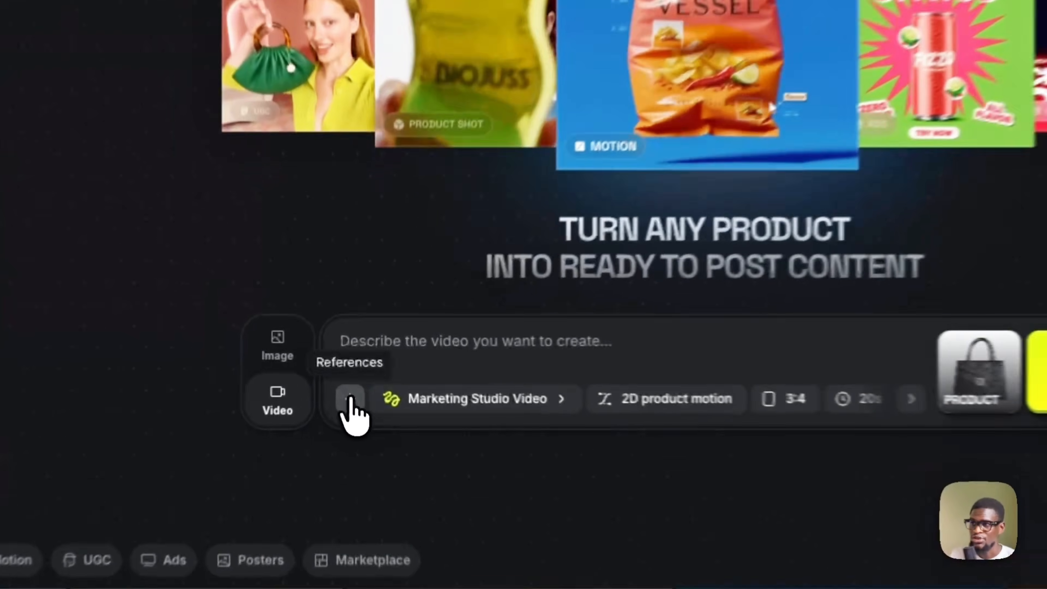
click(350, 396)
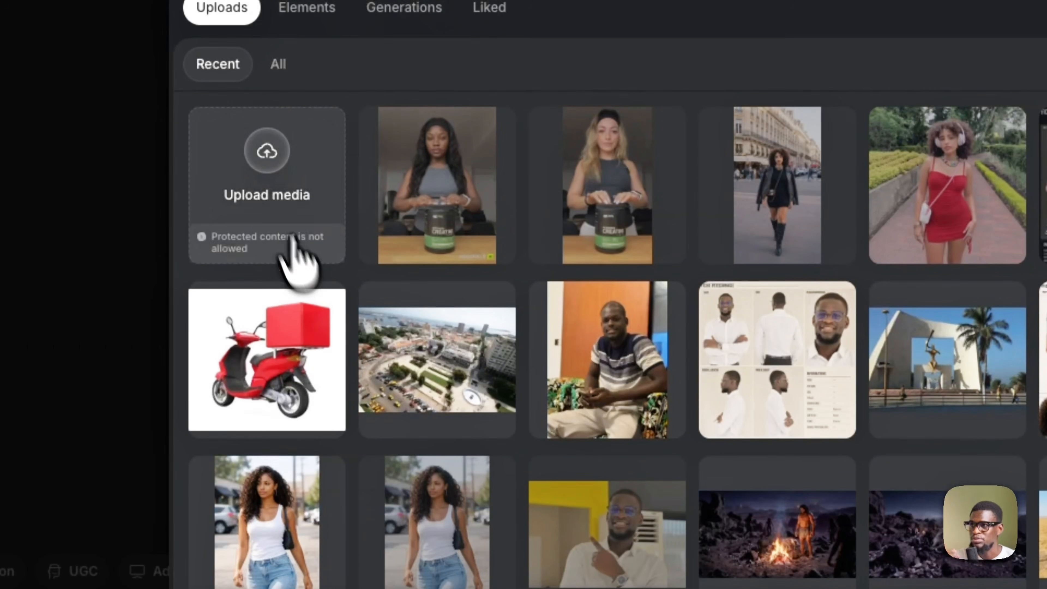
click(270, 197)
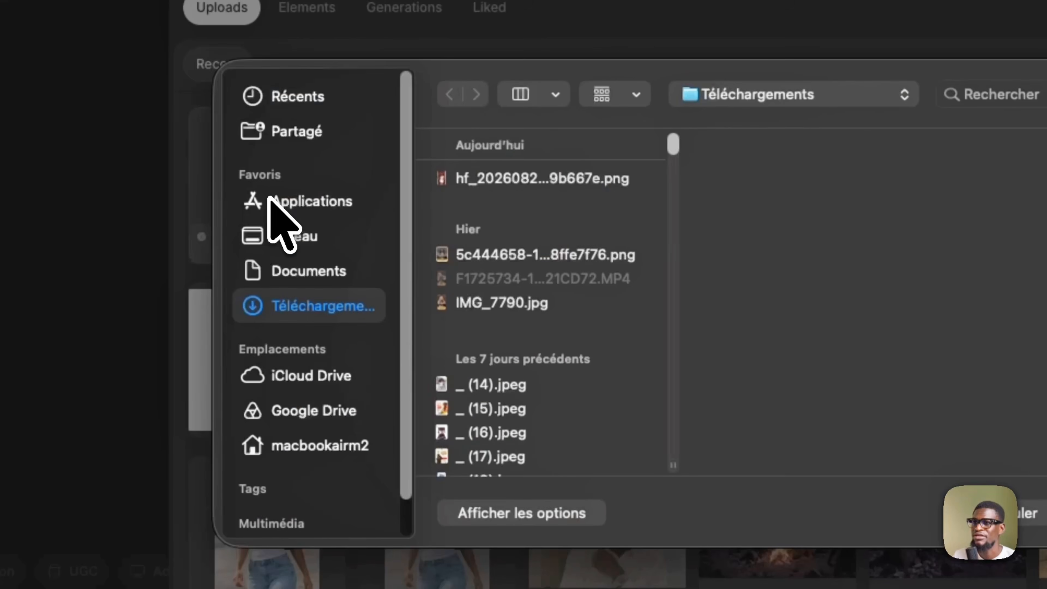
click(514, 181)
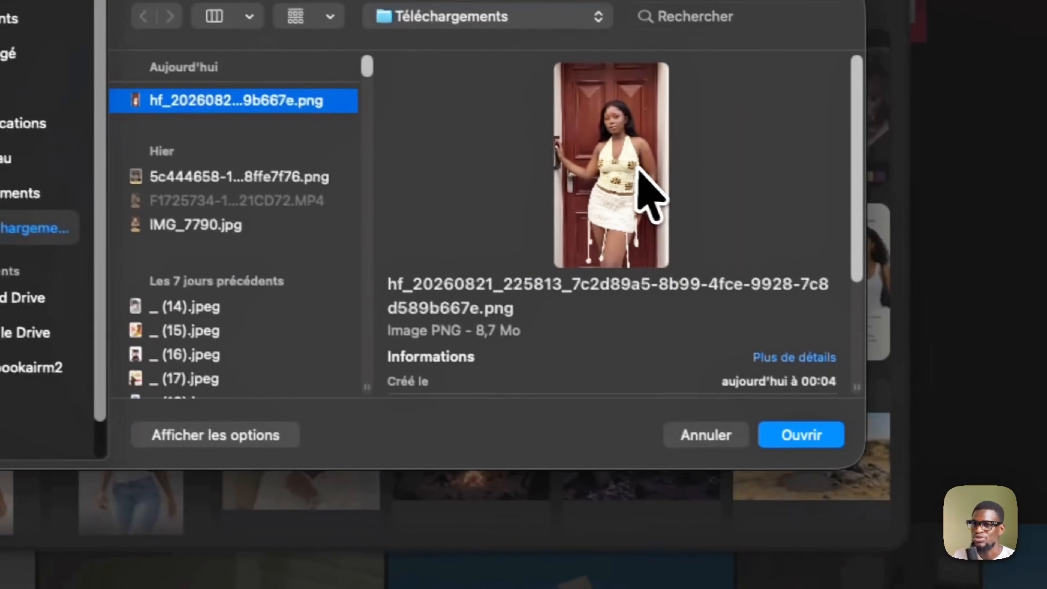
click(779, 438)
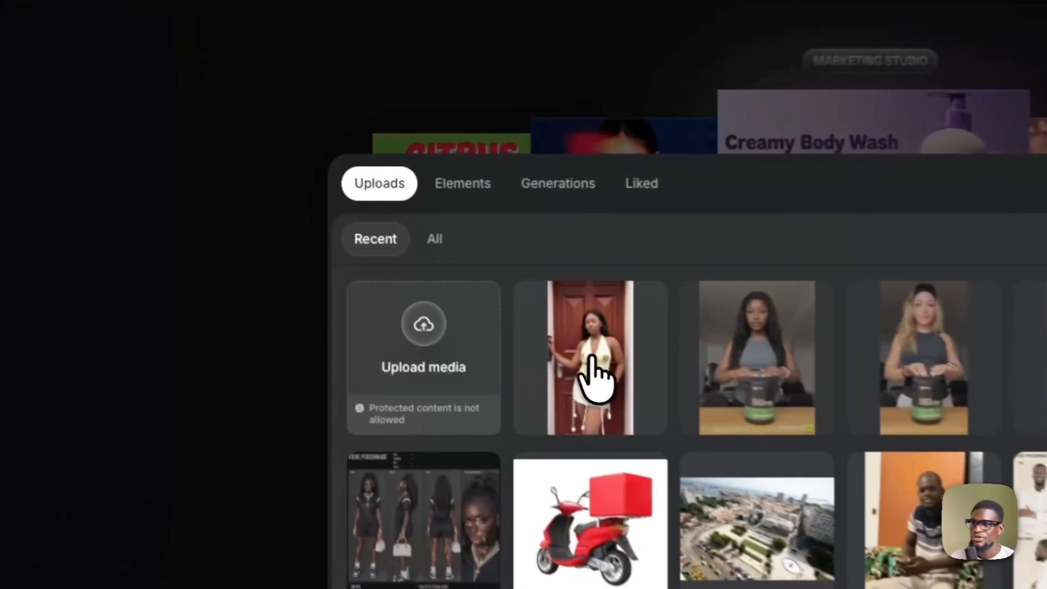
click(602, 383)
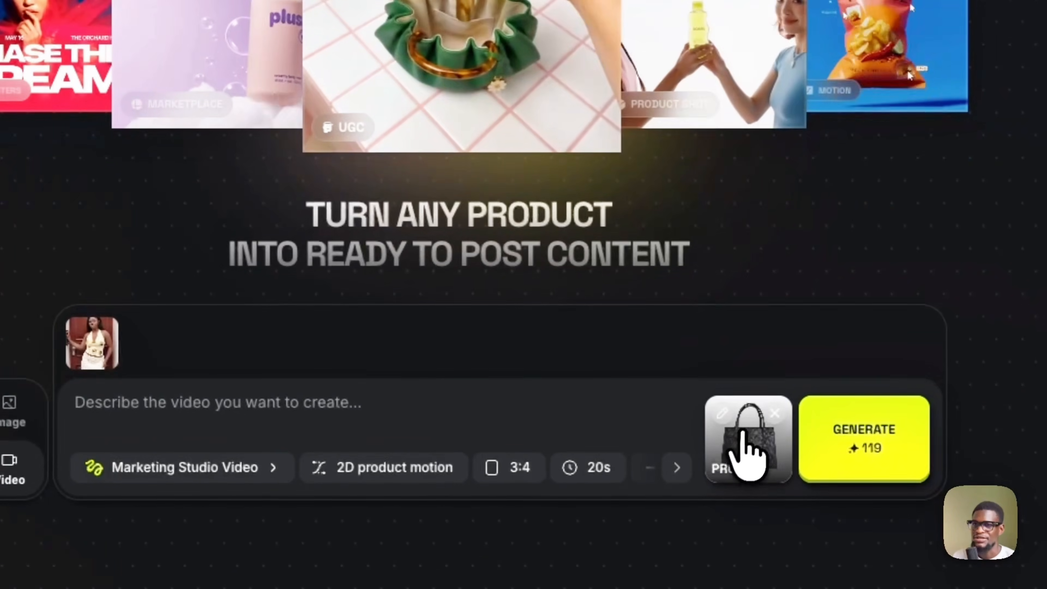
Clear the attached product and attach the black Thiossane Grand handbag from the saved products.
click(774, 413)
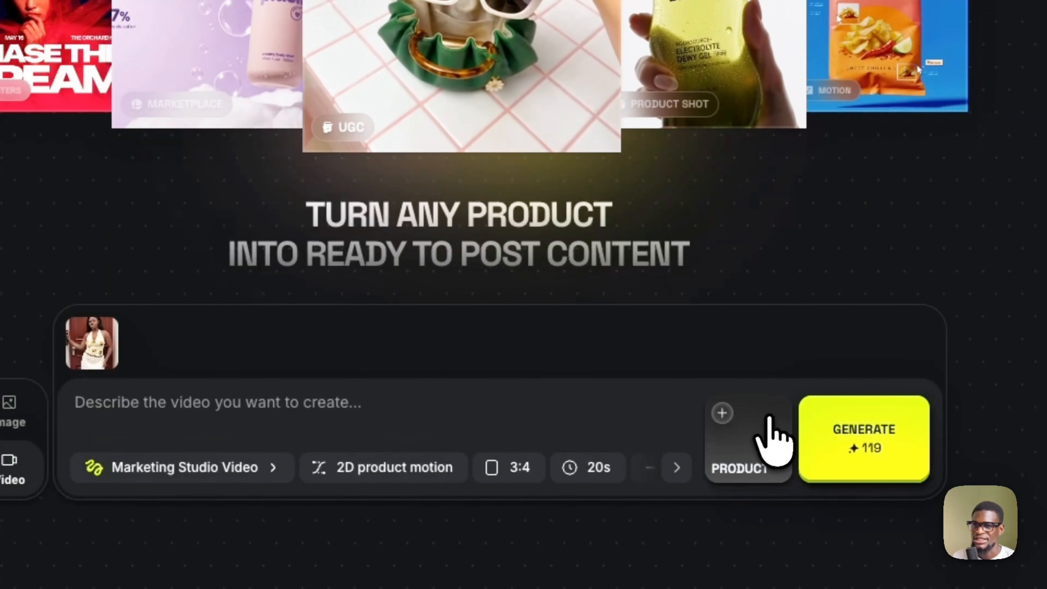
click(742, 437)
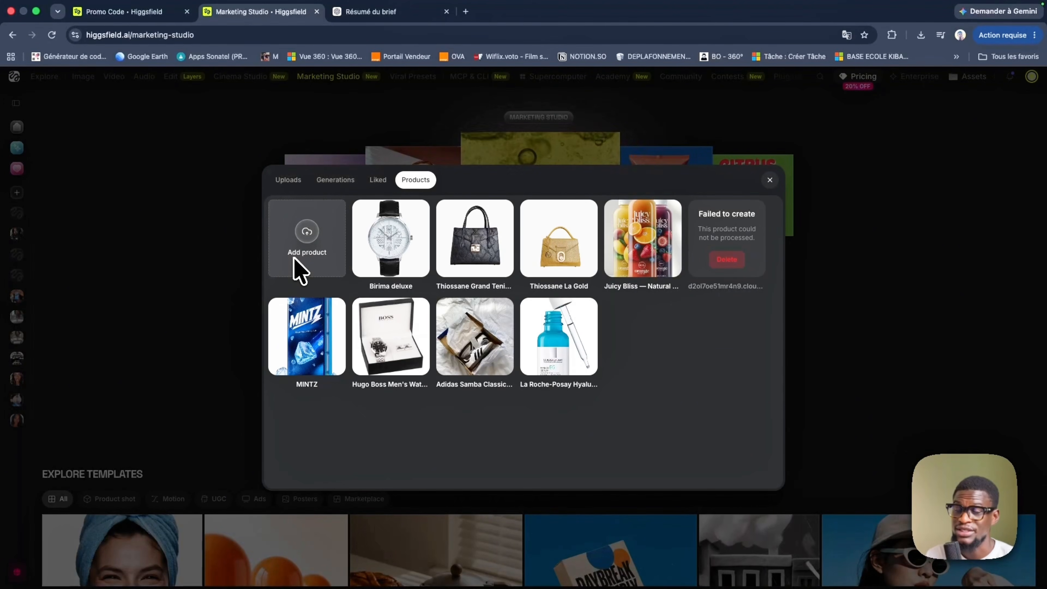
click(479, 260)
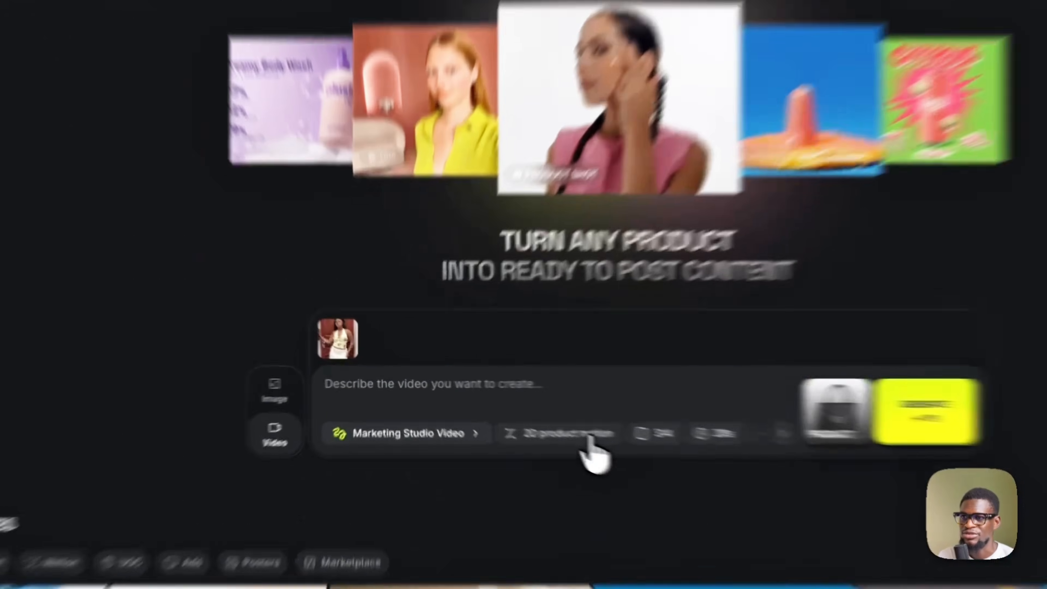
Choose the Delivery style from the UGC category and generate the 9:16 video with the influencer as avatar.
click(594, 448)
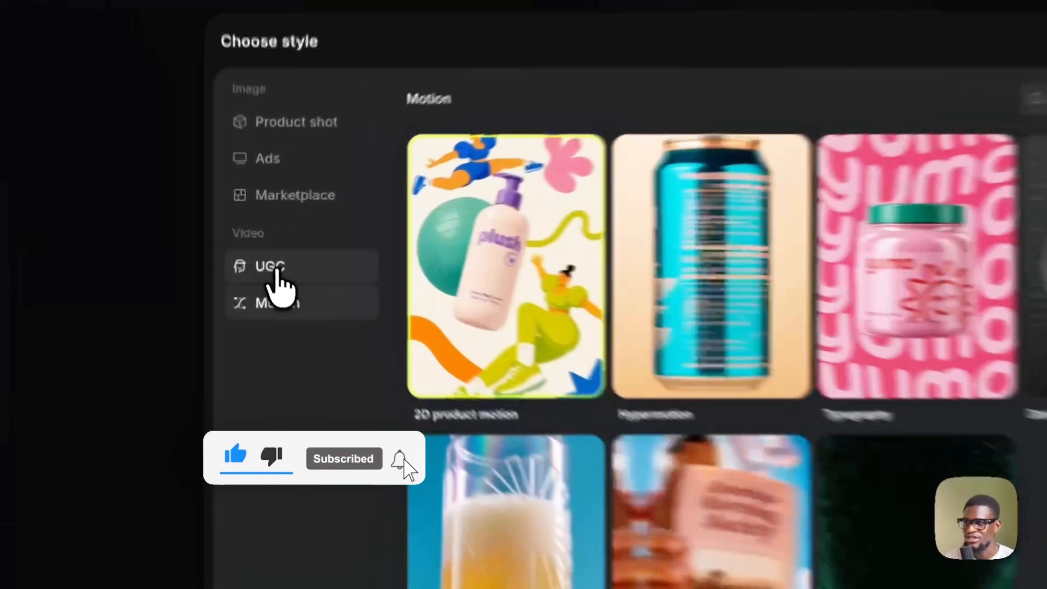
click(269, 260)
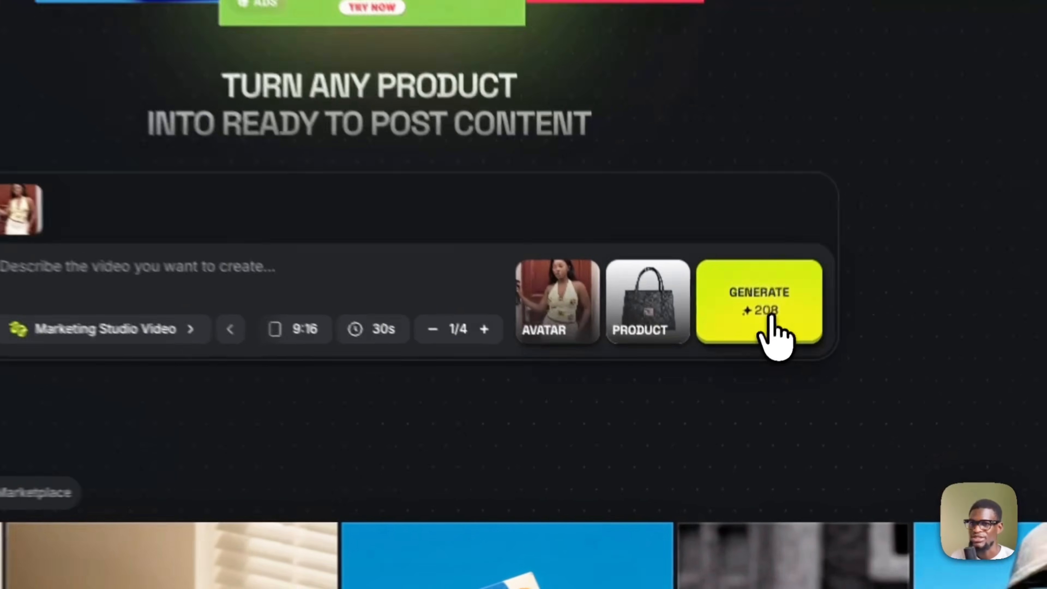
click(762, 412)
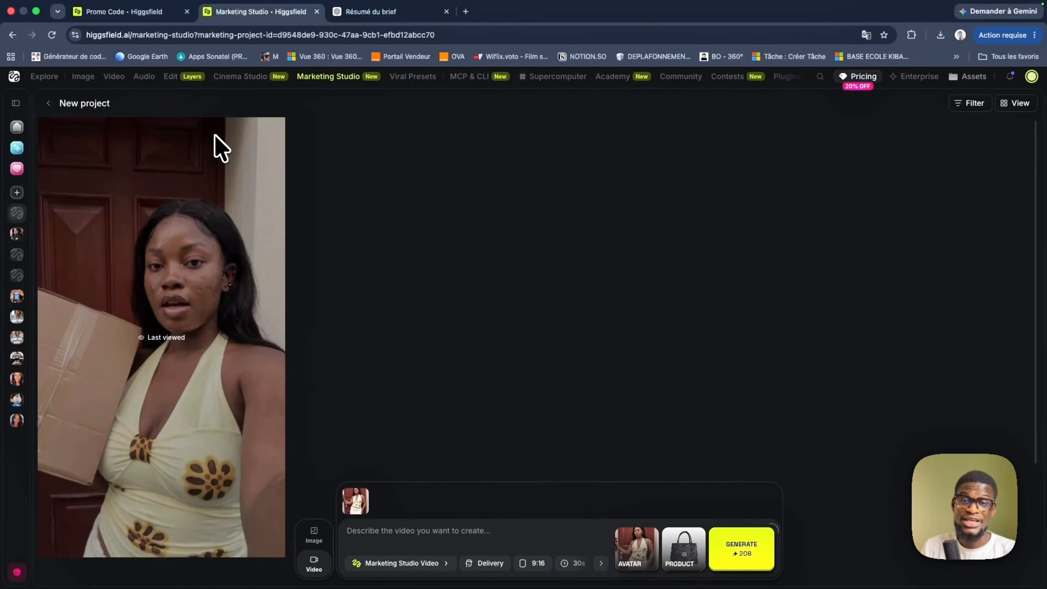
Open the generated video of the influencer holding the delivery box and play it.
mouse_move(213, 134)
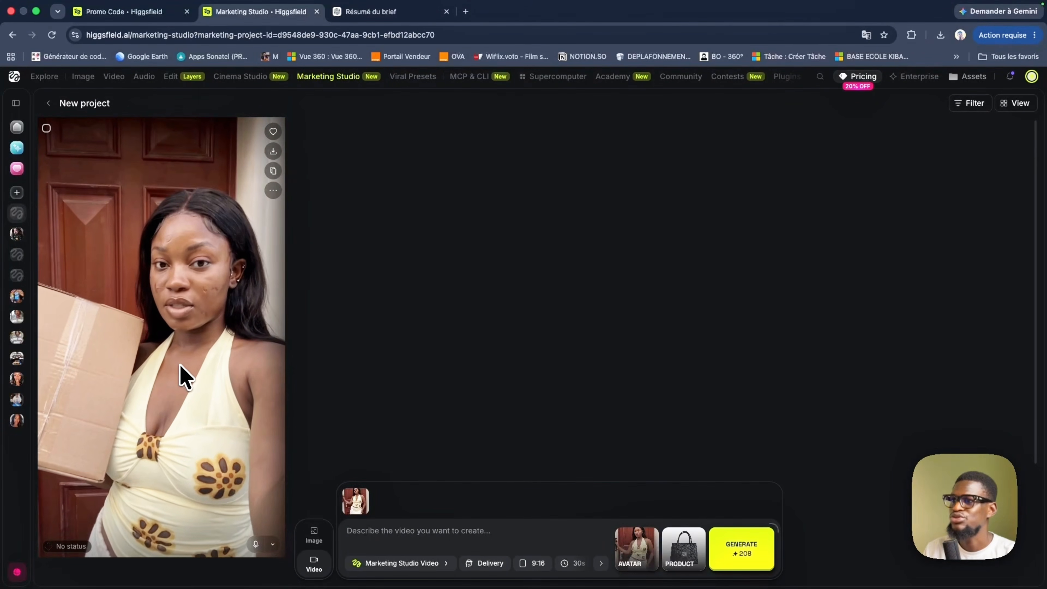
click(182, 375)
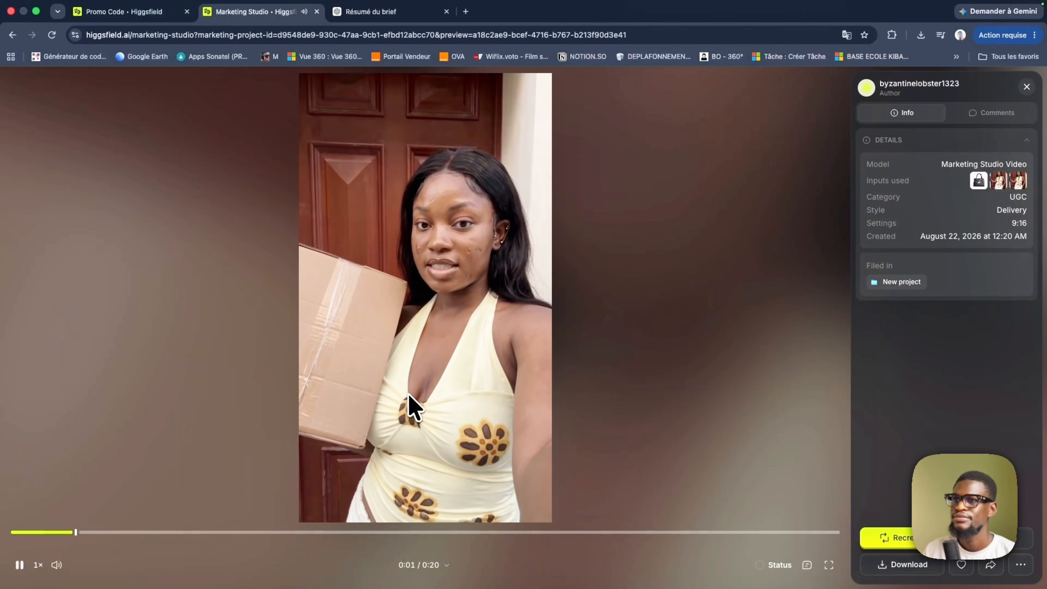